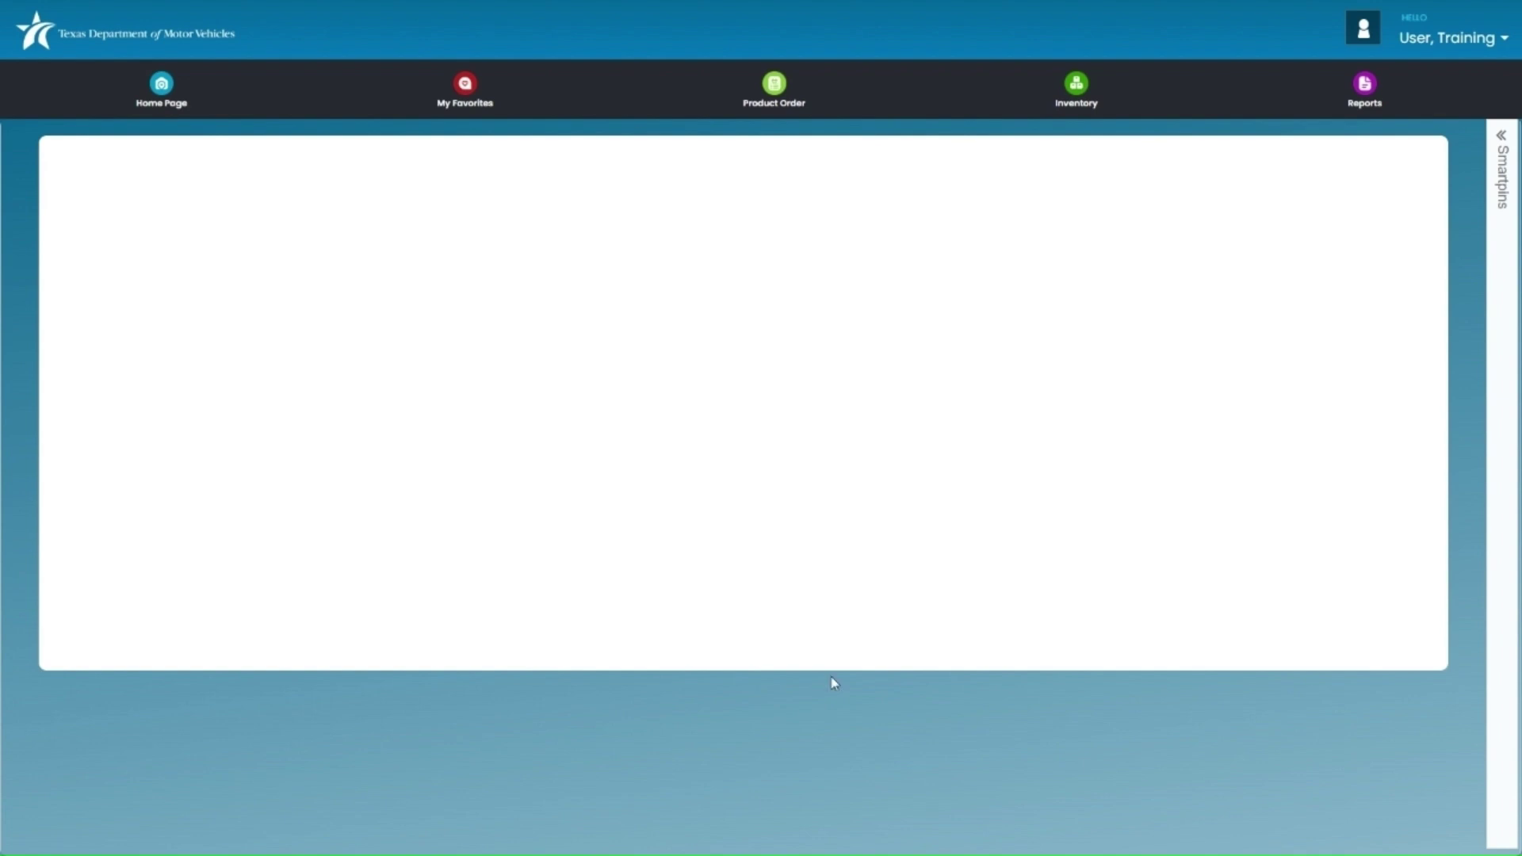
Step: Open the Product Orders list from the Product Order menu
{"action": "left_click", "coordinate": [768, 114]}
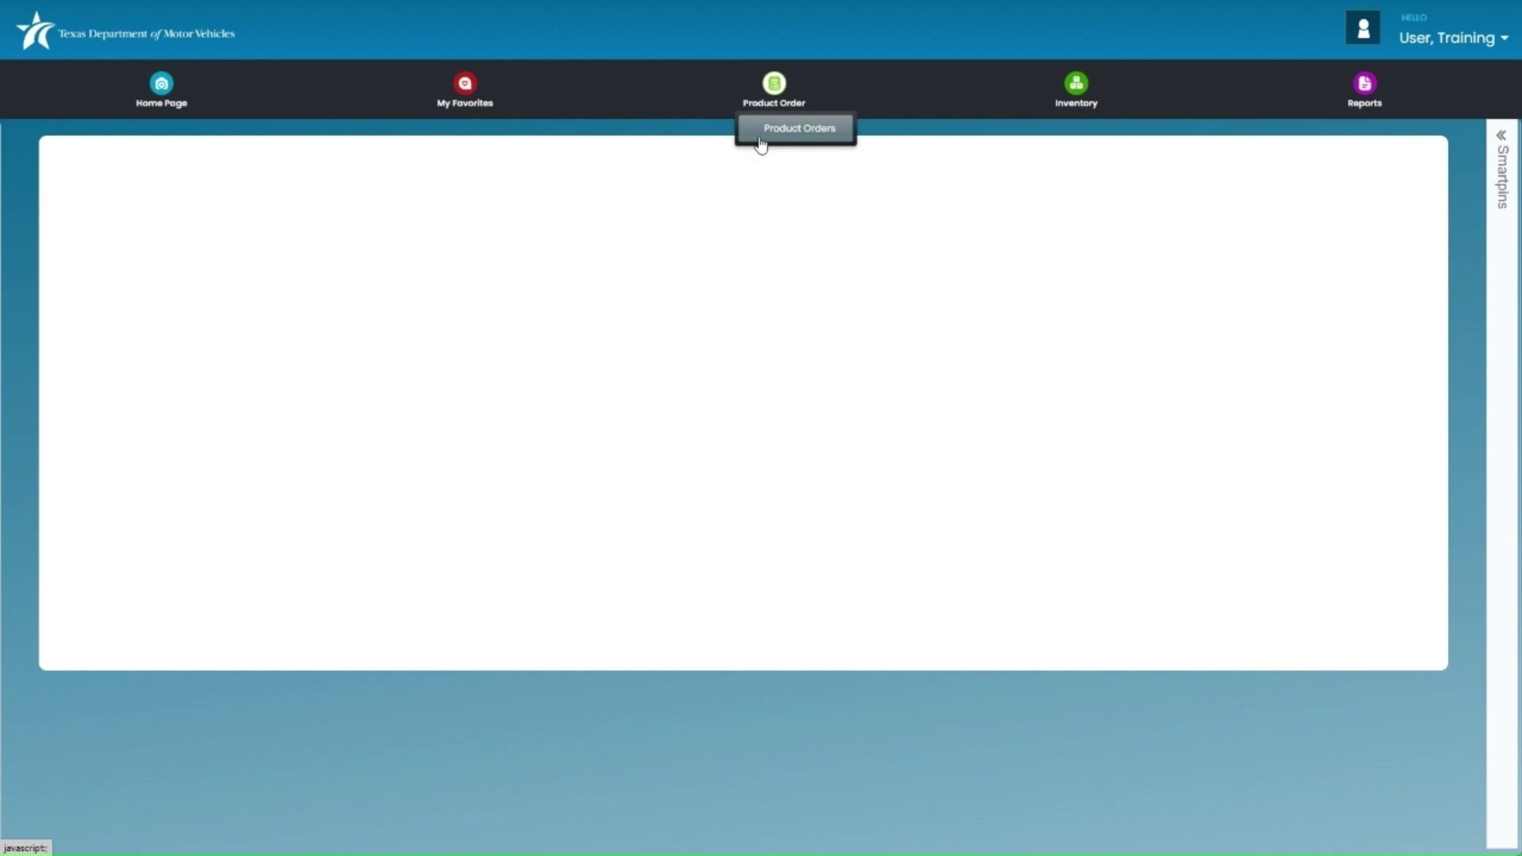
{"action": "left_click", "coordinate": [797, 129]}
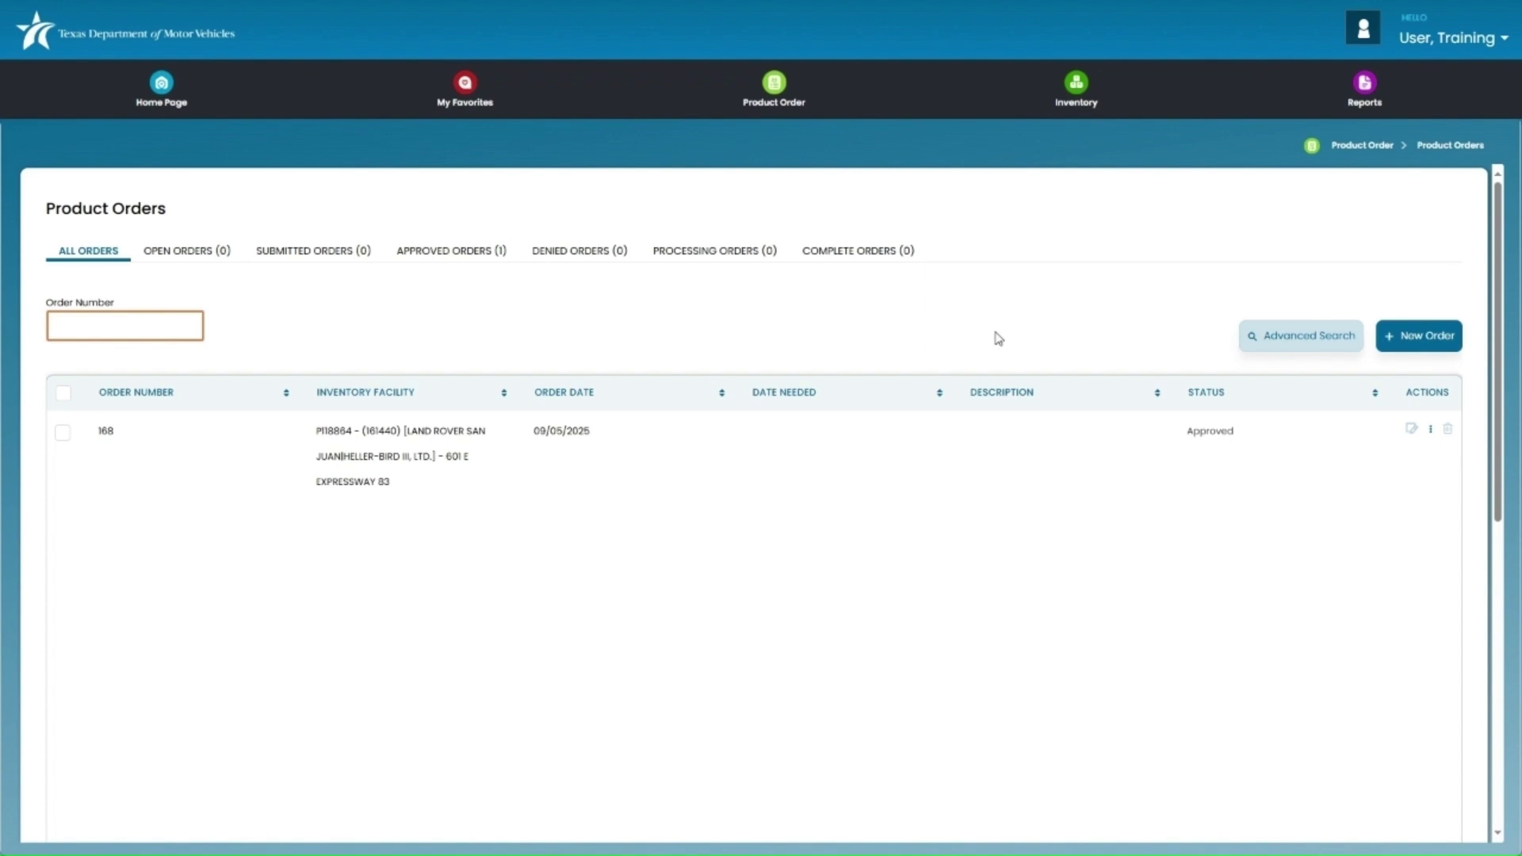
Step: Start a new order with inventory location P118864 - (161440) Land Rover San Juan
{"action": "left_click", "coordinate": [1414, 352]}
{"action": "scroll", "coordinate": [1415, 351], "scroll_direction": "down", "scroll_amount": 1}
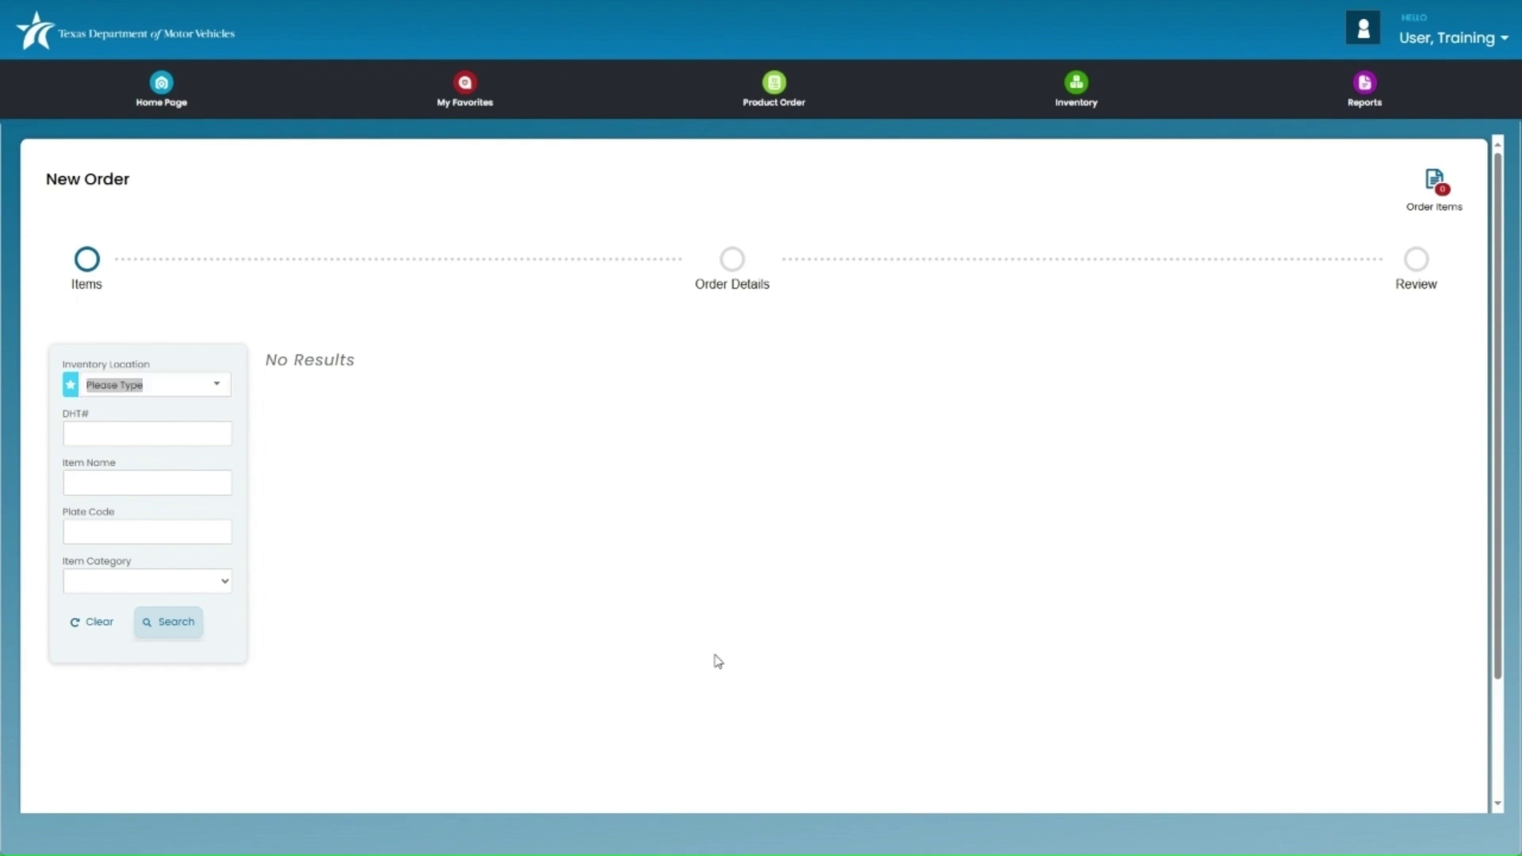
{"action": "left_click", "coordinate": [147, 387]}
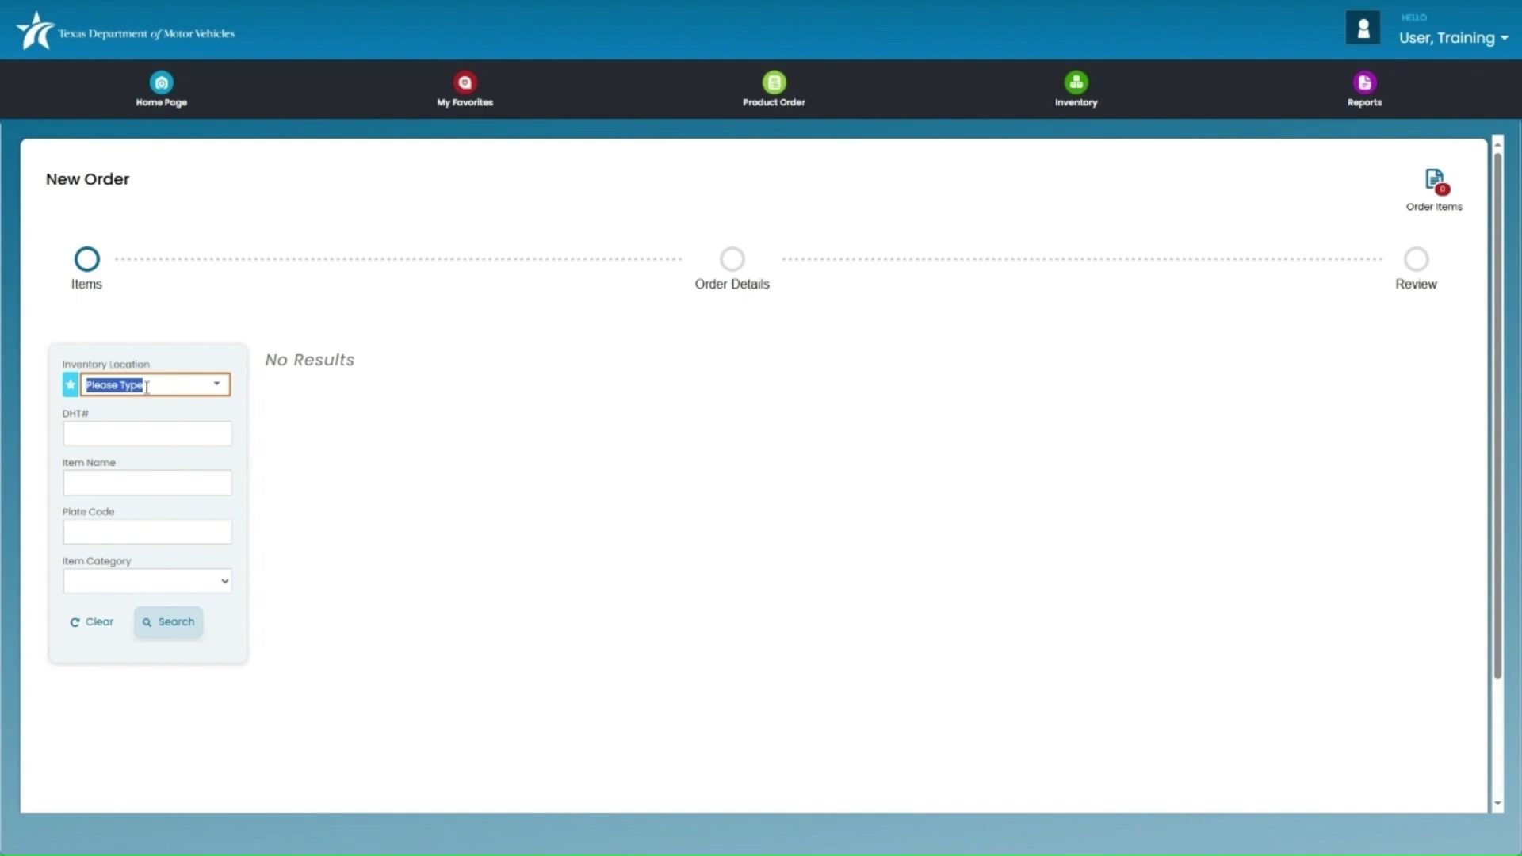
{"action": "type", "text": "161"}
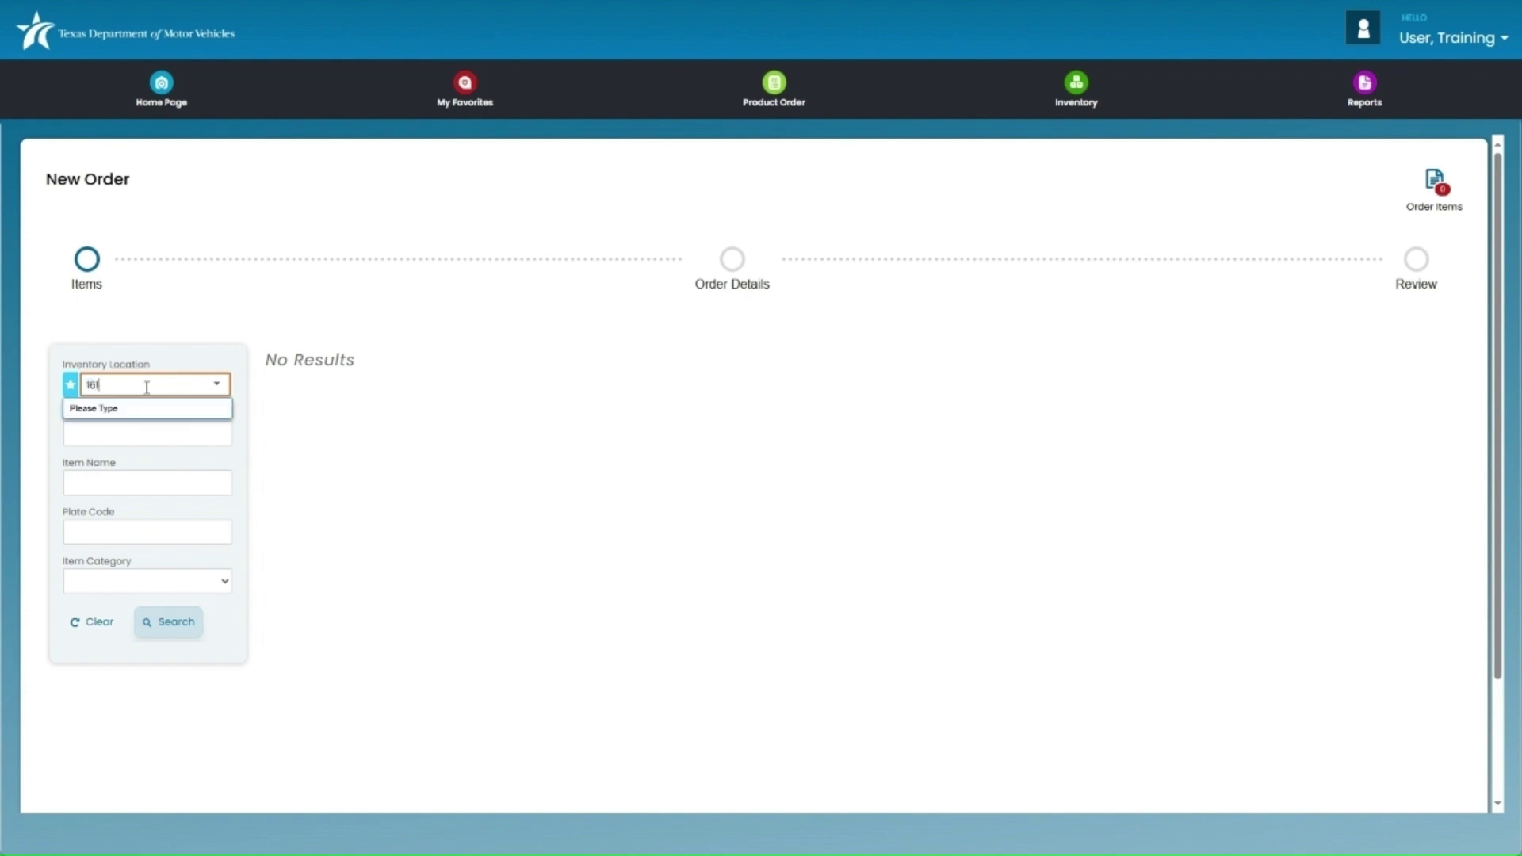
{"action": "type", "text": "440"}
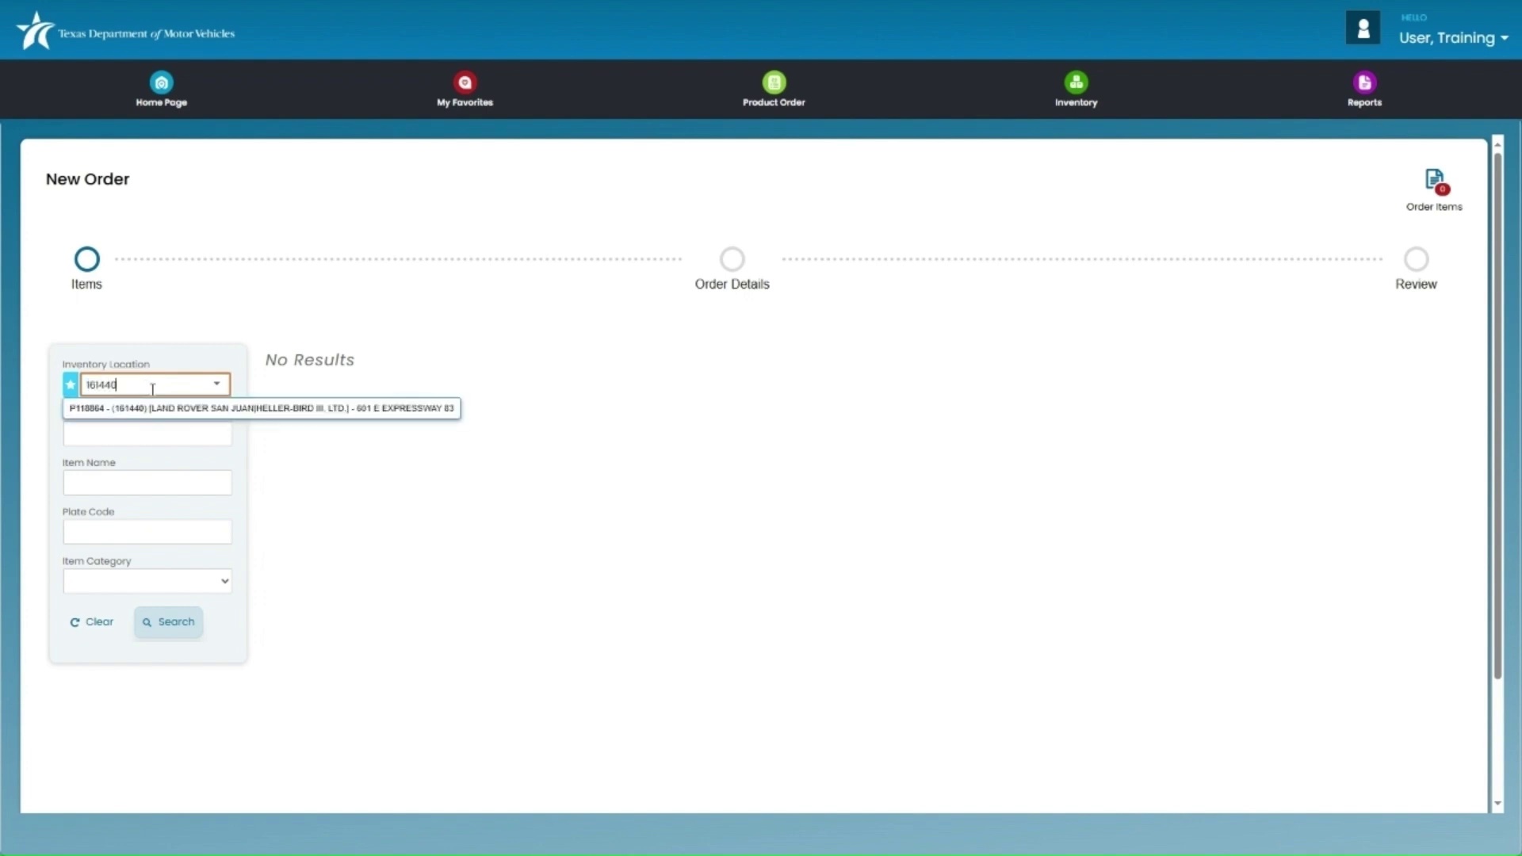
{"action": "left_click", "coordinate": [173, 409]}
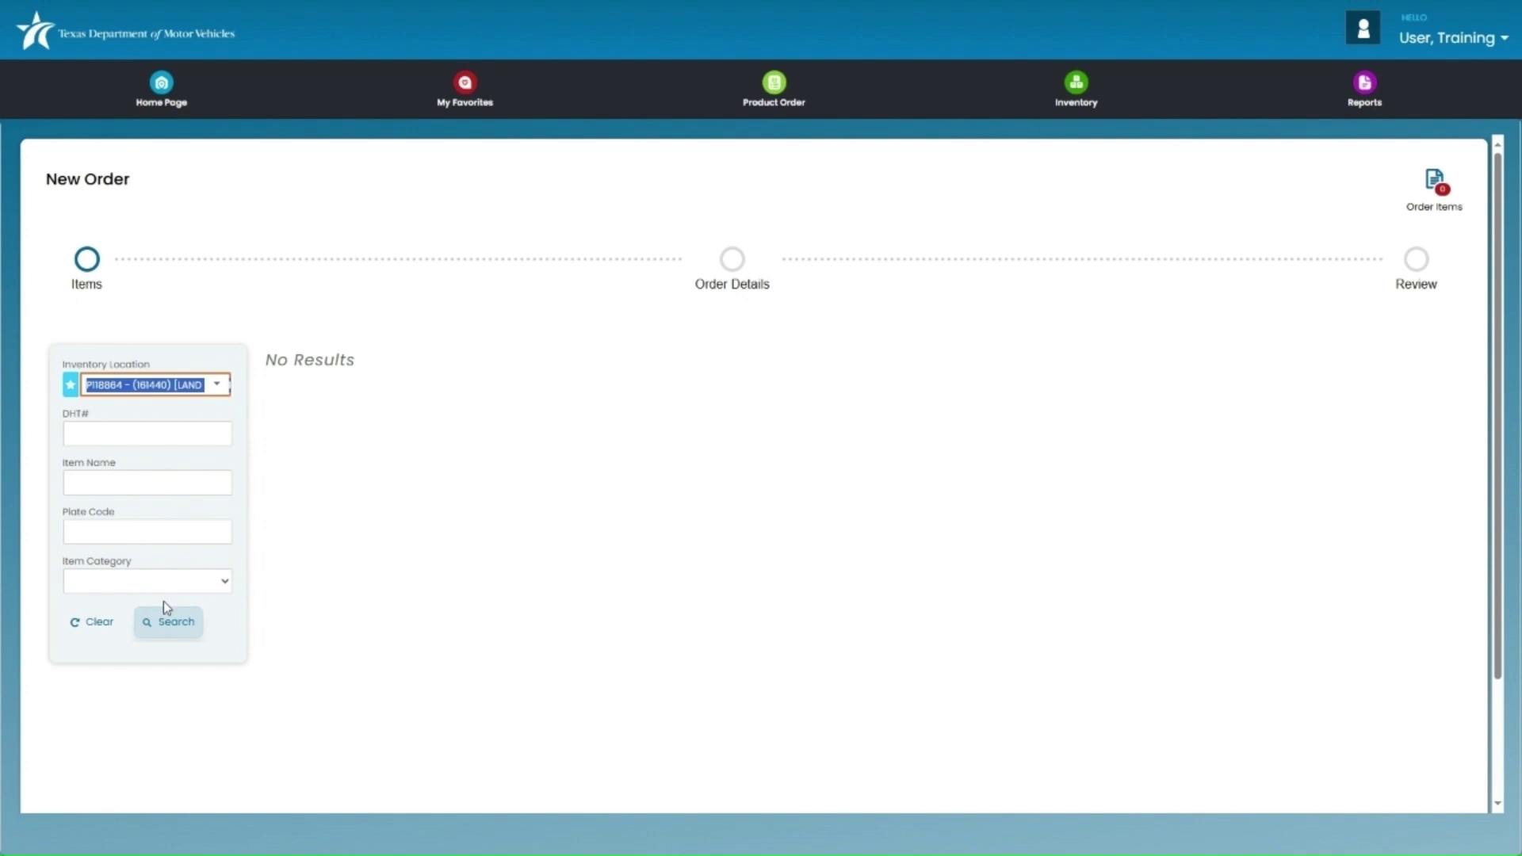
Step: Search the location's available plate items and go to page 2 of the results
{"action": "left_click", "coordinate": [173, 636]}
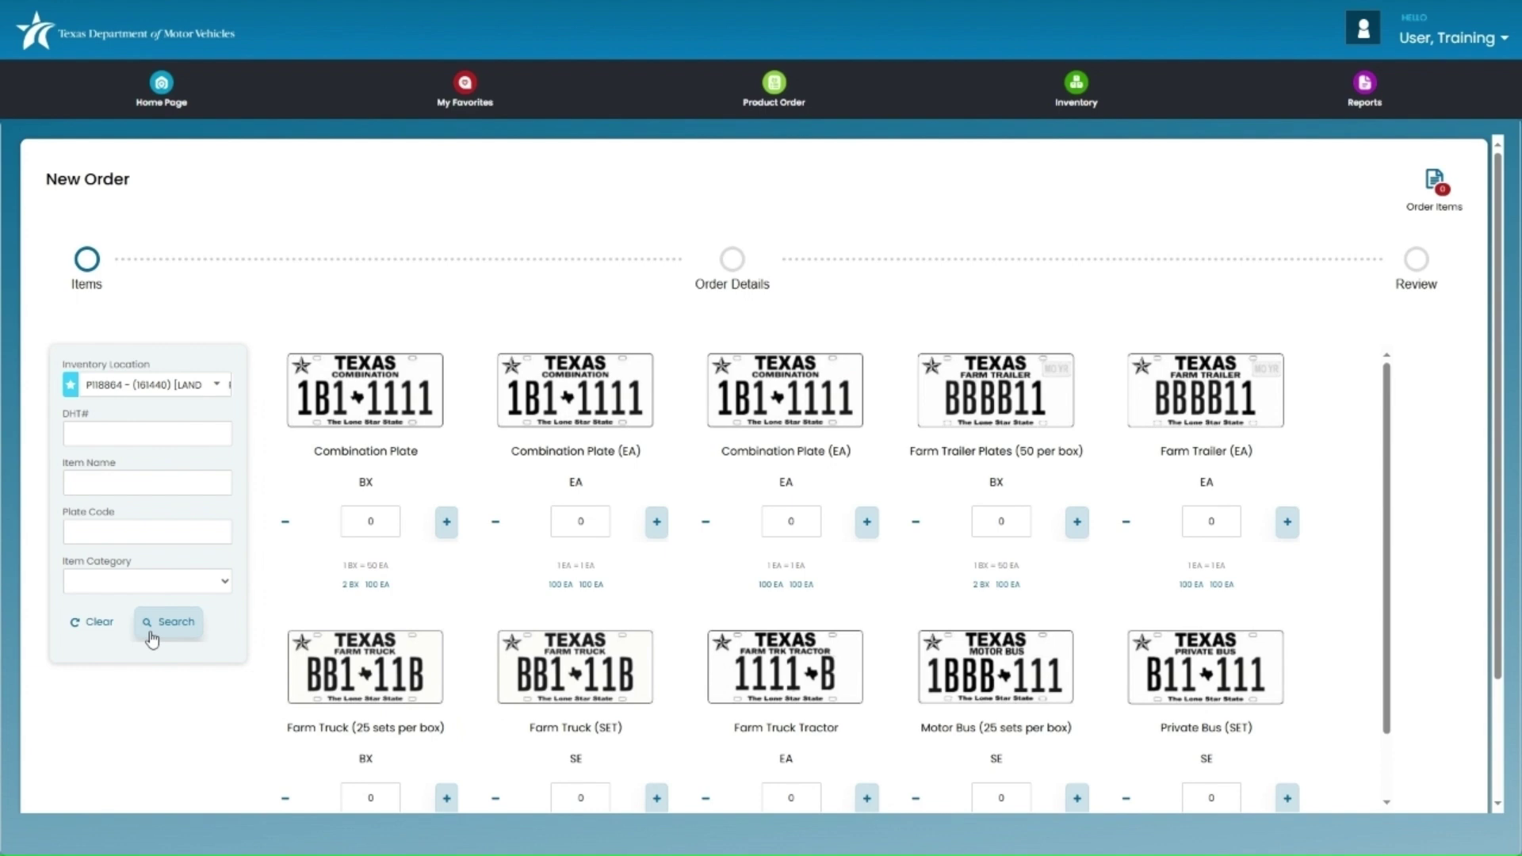
{"action": "mouse_move", "coordinate": [379, 595]}
{"action": "scroll", "coordinate": [873, 594], "scroll_direction": "down", "scroll_amount": 3}
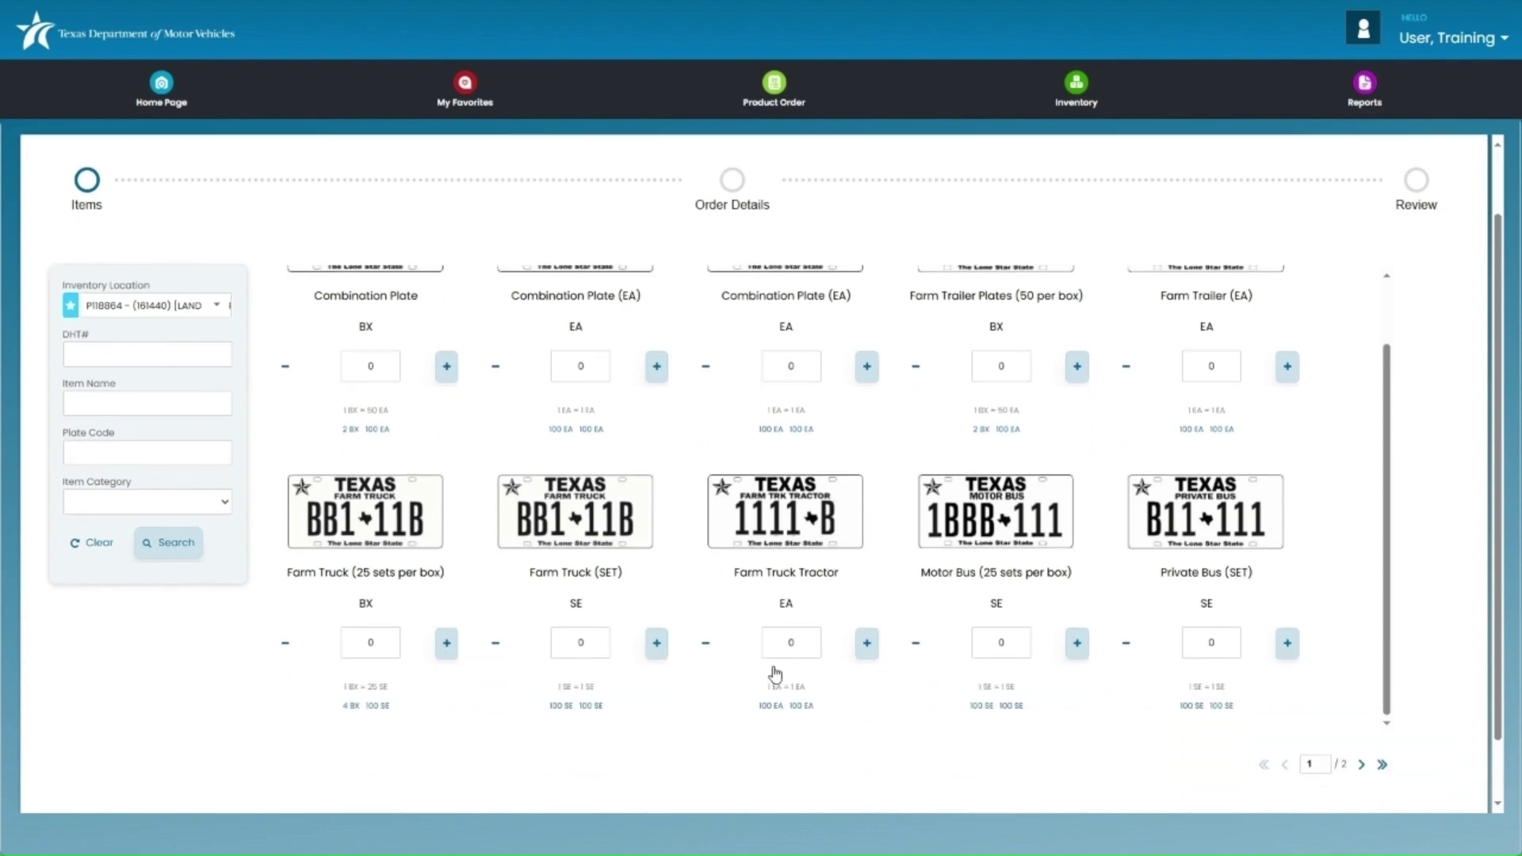
{"action": "left_click", "coordinate": [1362, 764]}
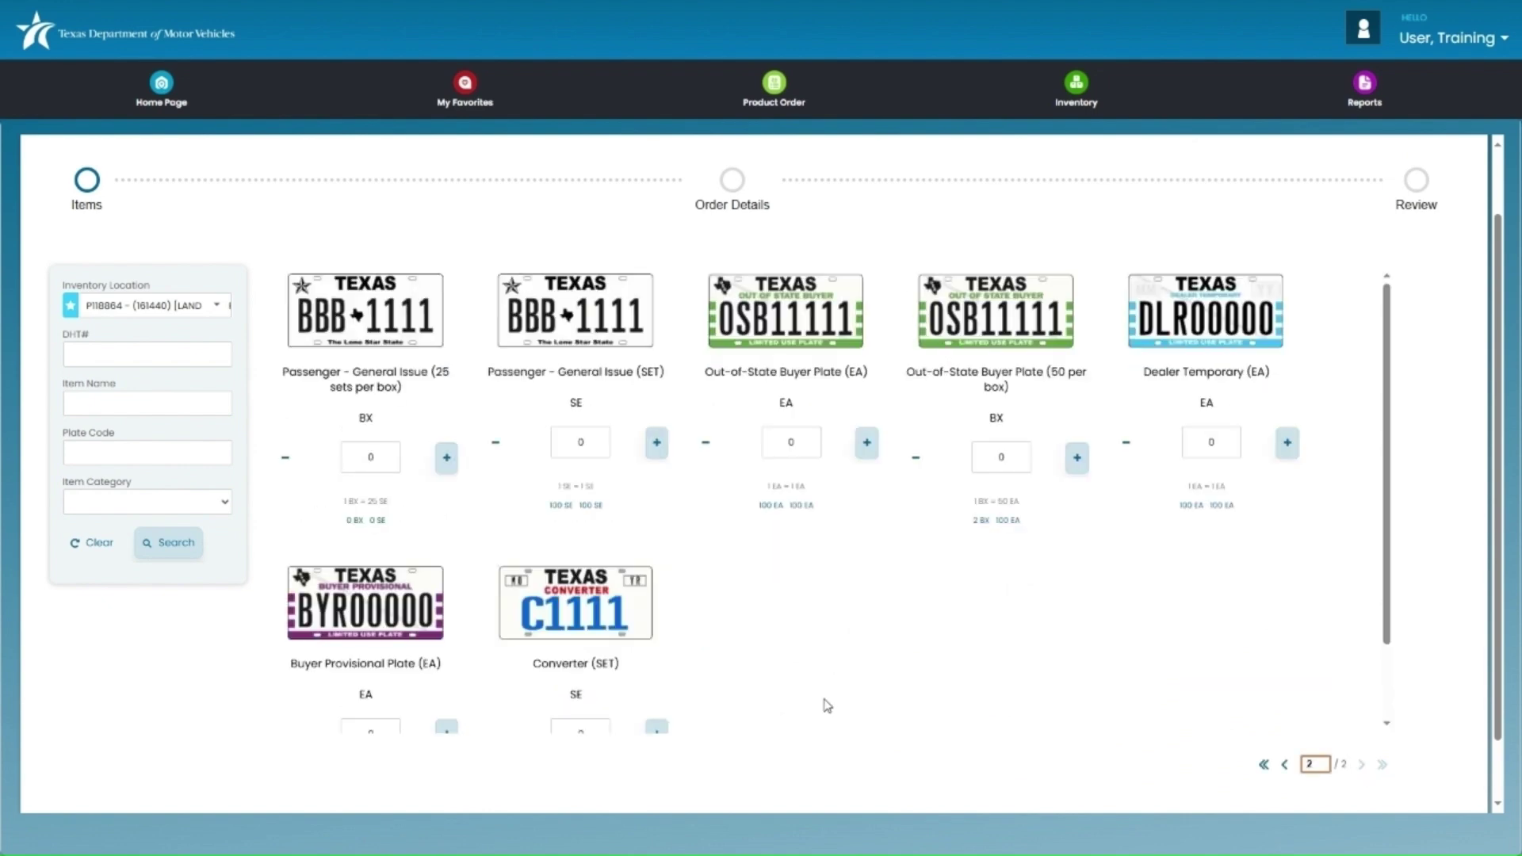
{"action": "scroll", "coordinate": [827, 705], "scroll_direction": "up", "scroll_amount": 1}
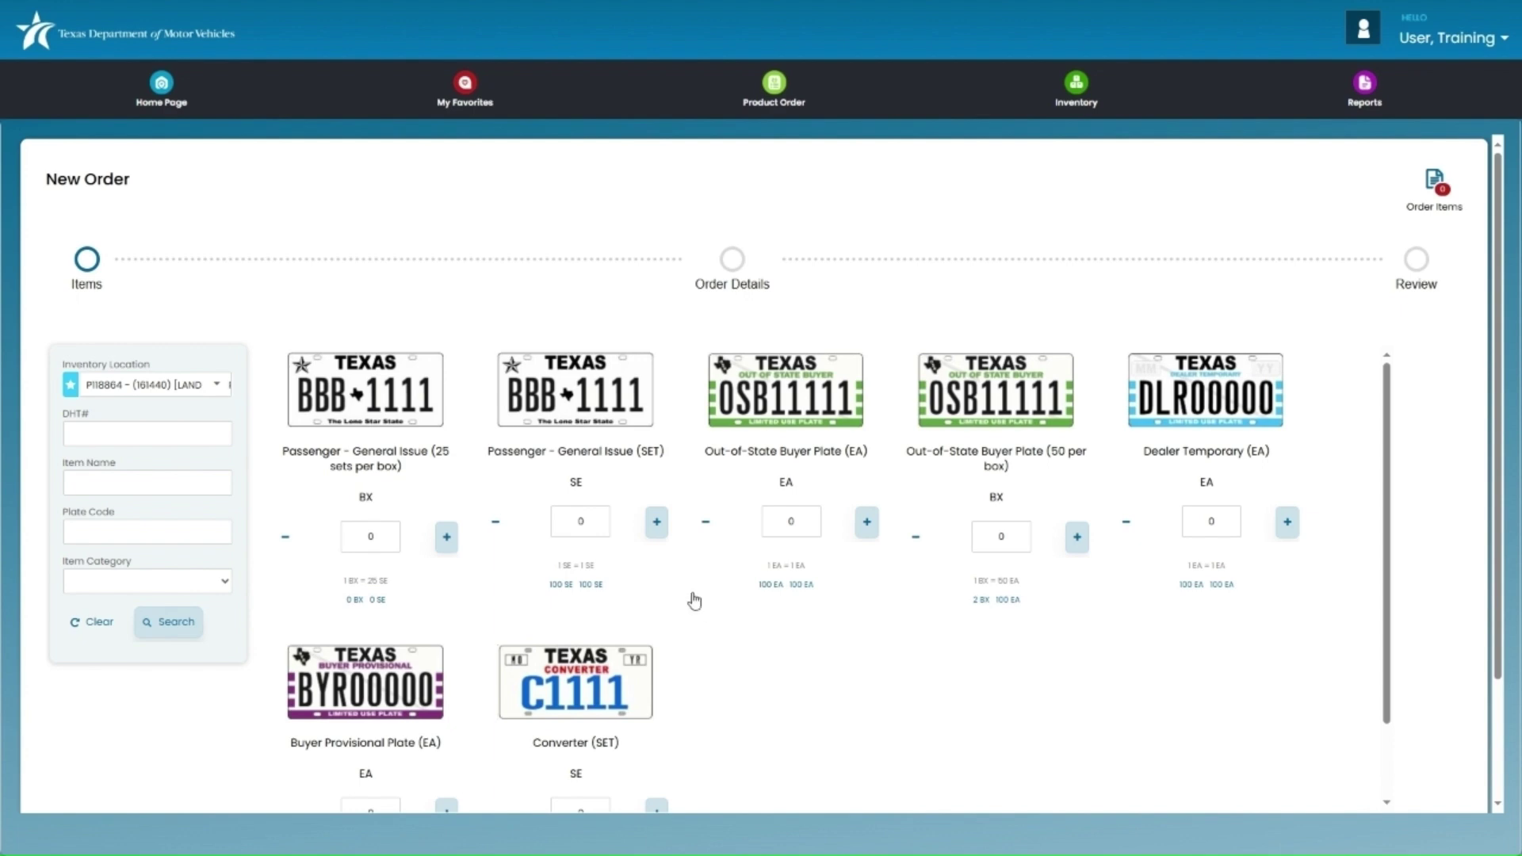
Step: Set the Passenger - General Issue (SET) quantity to 10, correcting the mistyped 90 and 110
{"action": "left_click", "coordinate": [590, 525]}
{"action": "key", "text": "BackSpace"}
{"action": "type", "text": "90"}
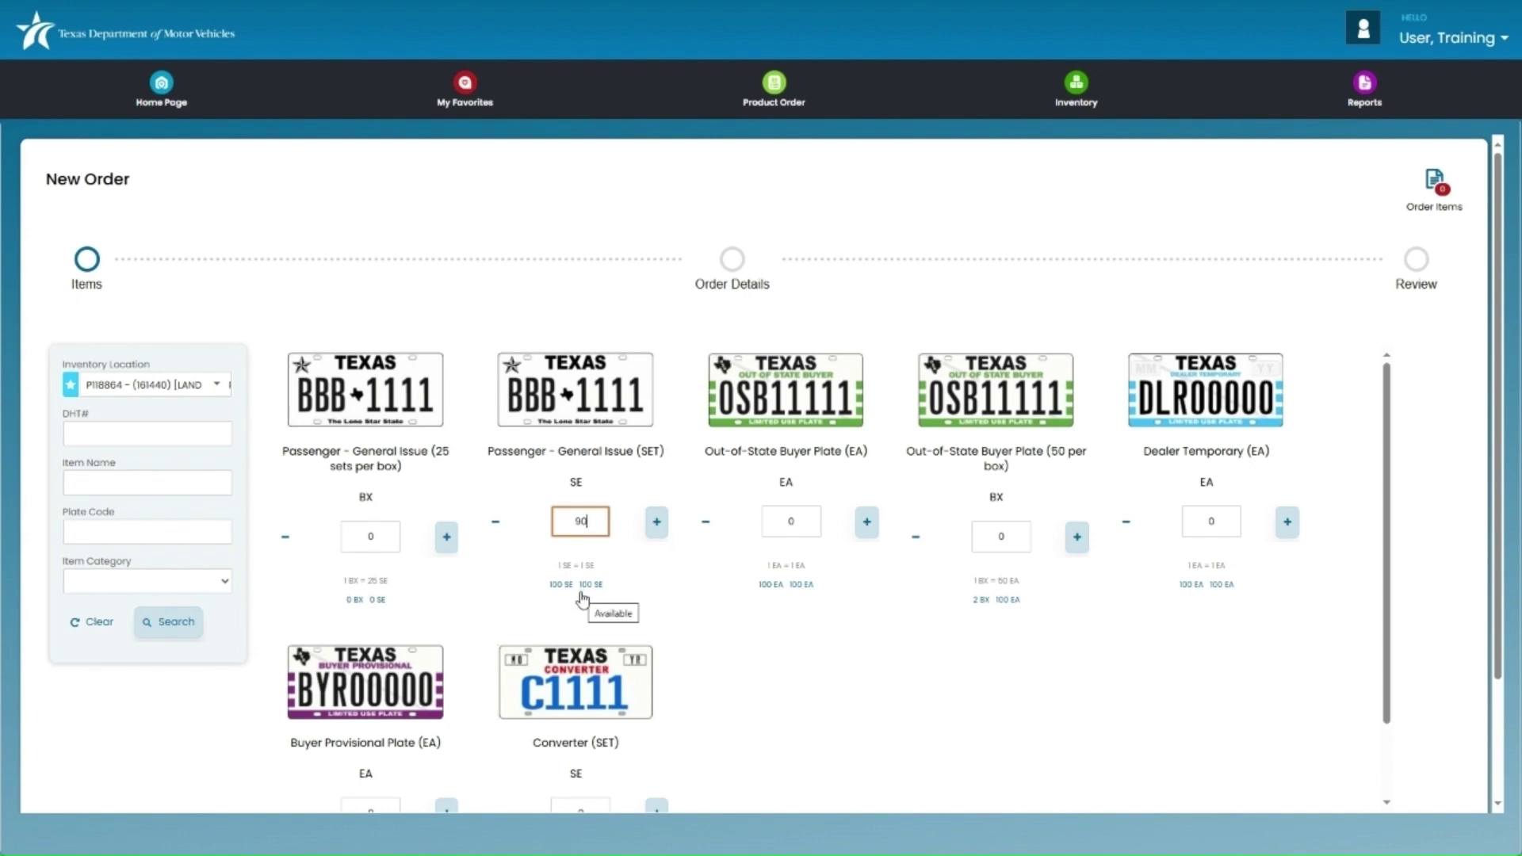
{"action": "double_click", "coordinate": [565, 520]}
{"action": "type", "text": "110"}
{"action": "left_click", "coordinate": [702, 641]}
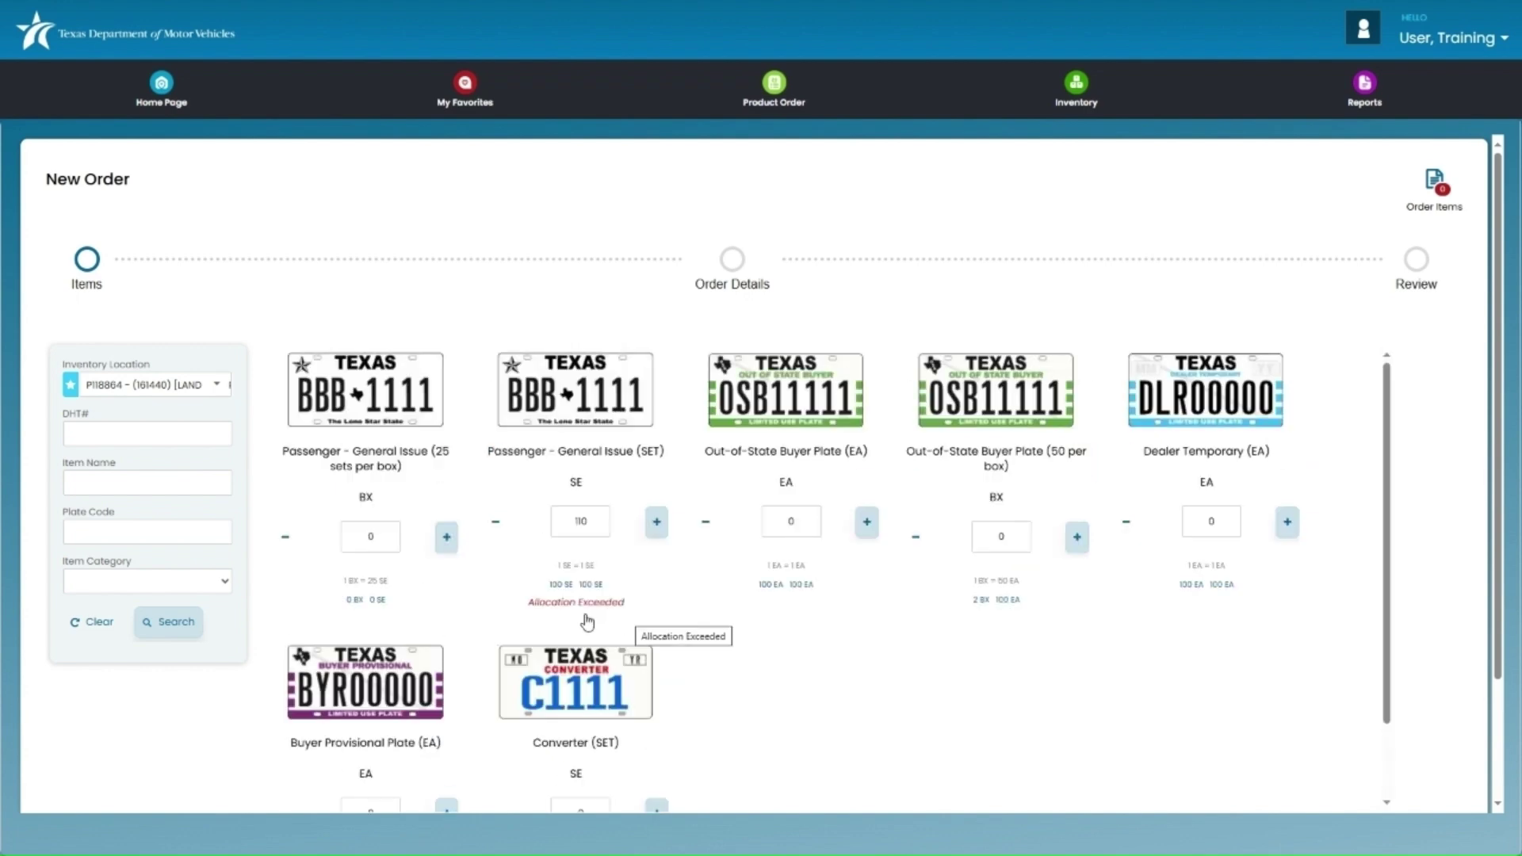
{"action": "double_click", "coordinate": [591, 521]}
{"action": "type", "text": "10"}
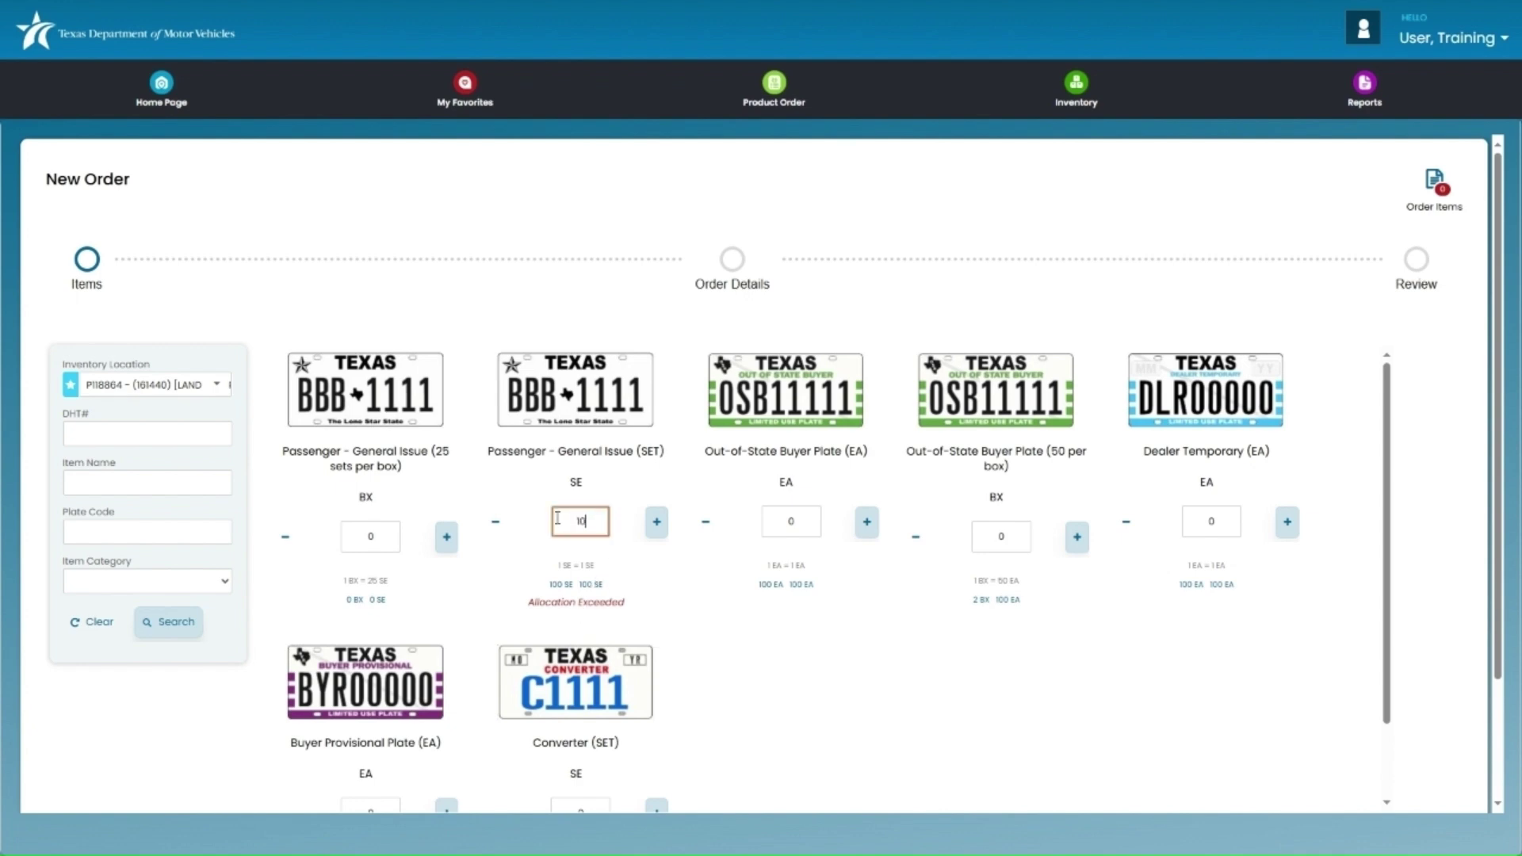
{"action": "left_click", "coordinate": [680, 646]}
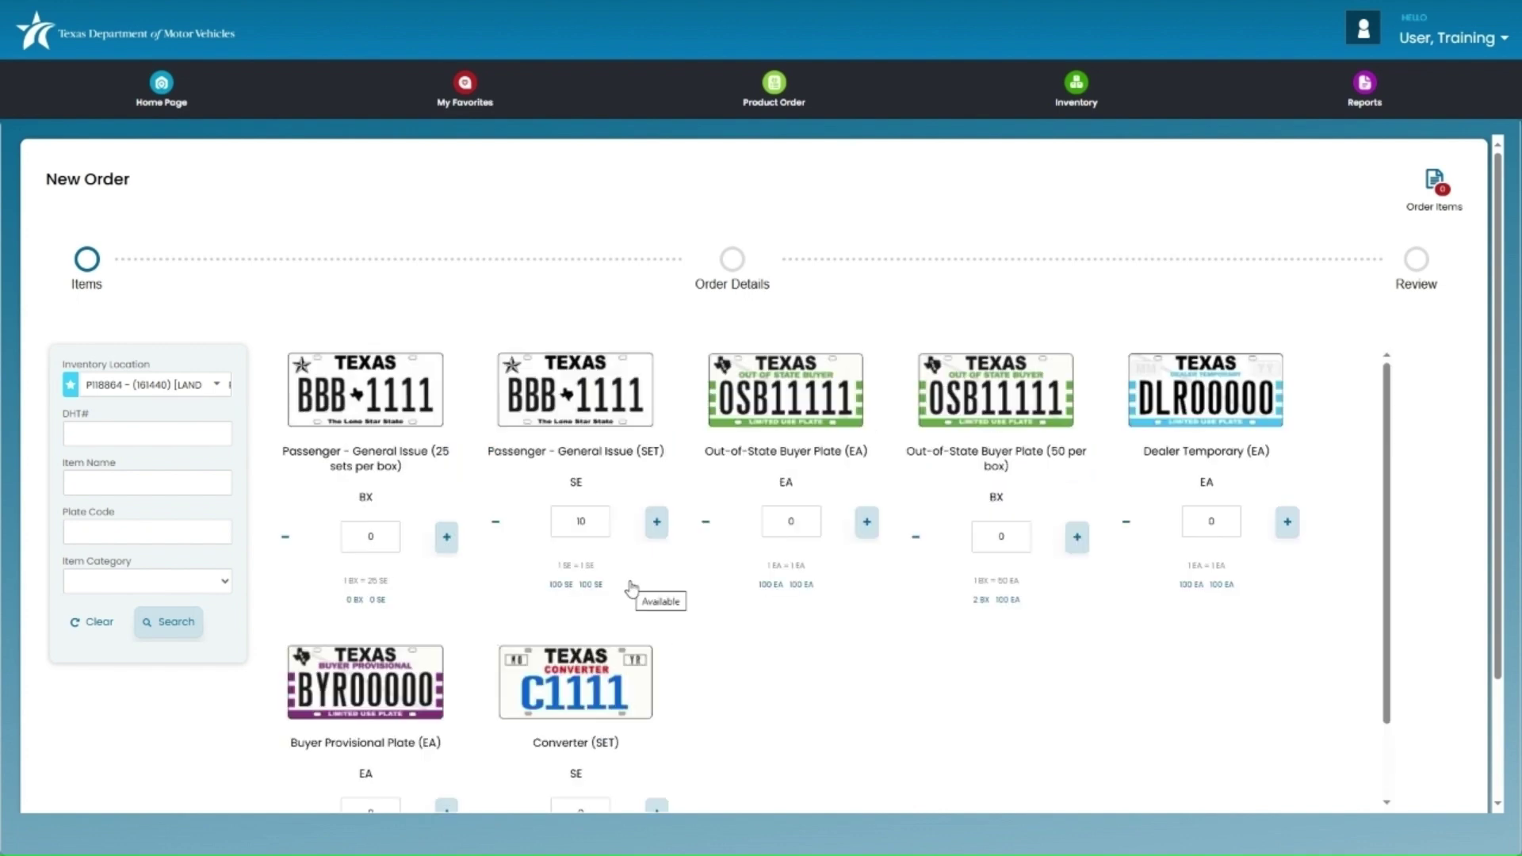
{"action": "scroll", "coordinate": [862, 655], "scroll_direction": "down", "scroll_amount": 1}
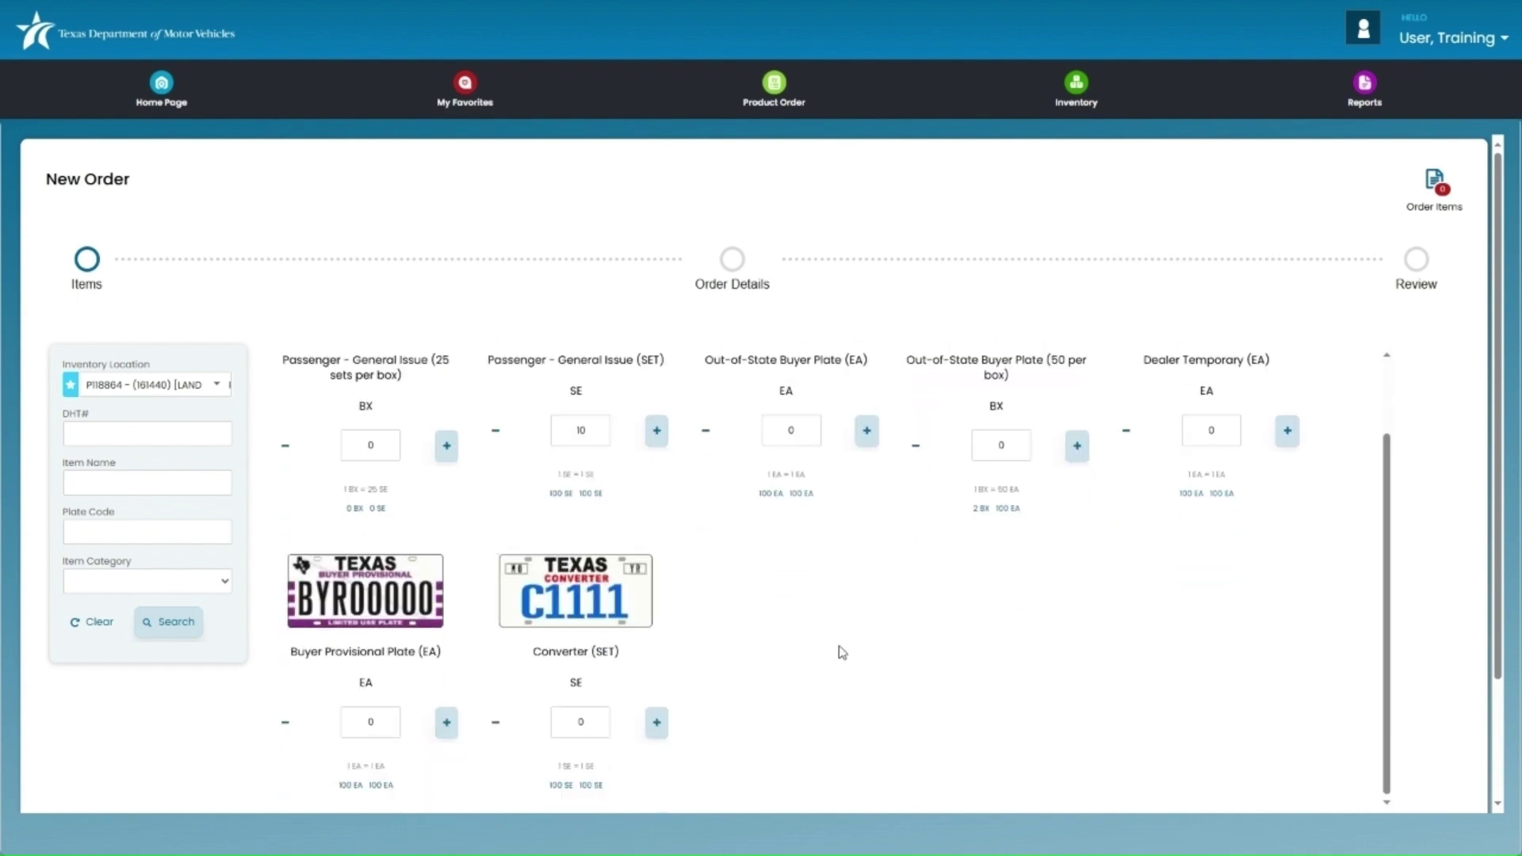
{"action": "scroll", "coordinate": [1425, 670], "scroll_direction": "down", "scroll_amount": 2}
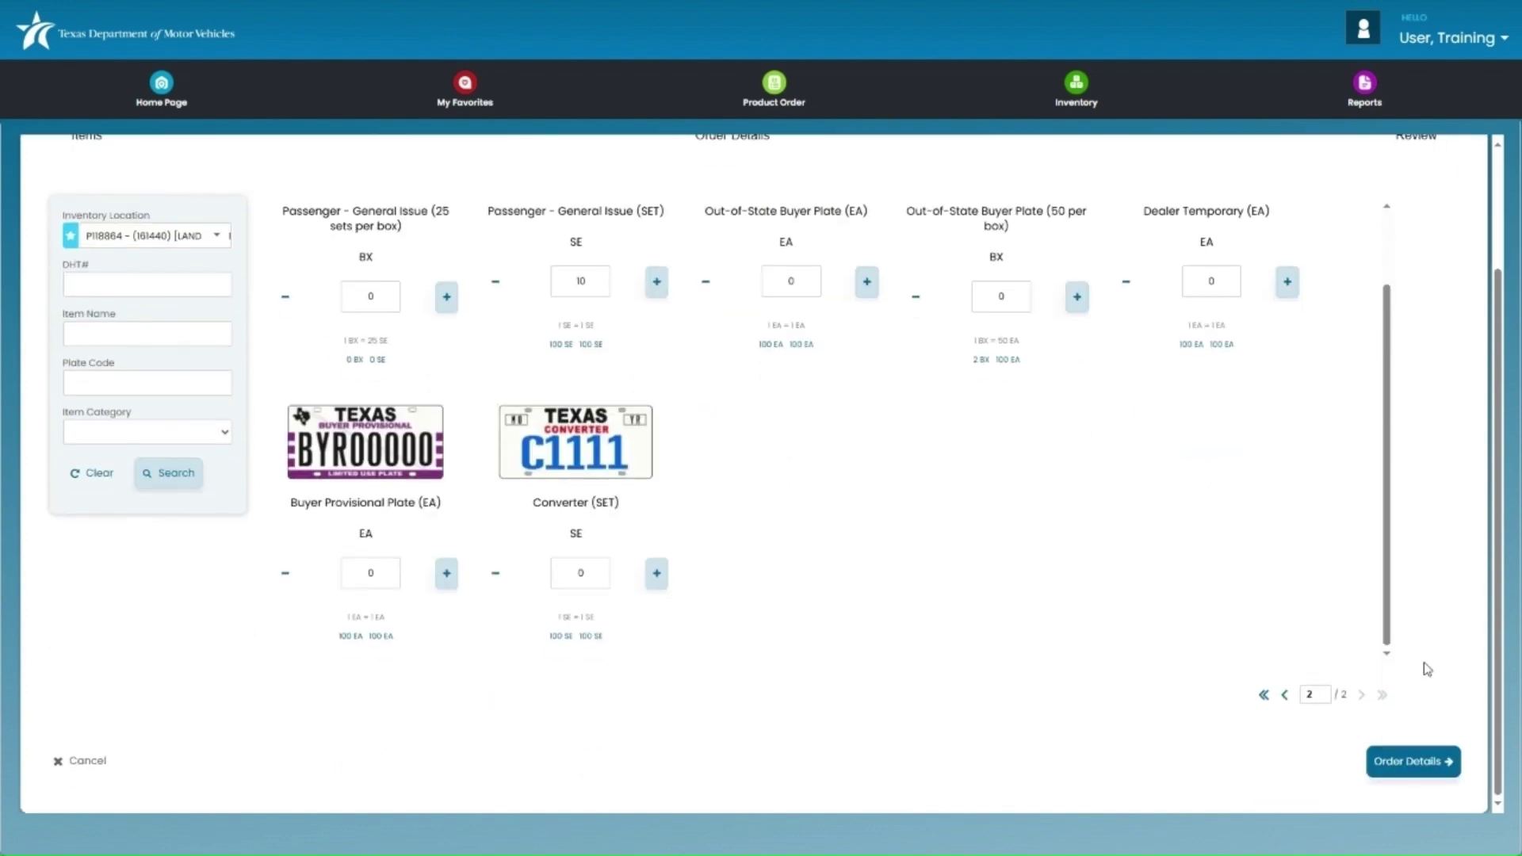
Step: Proceed to the Order Details step, showing new order 188 as Open
{"action": "left_click", "coordinate": [1406, 773]}
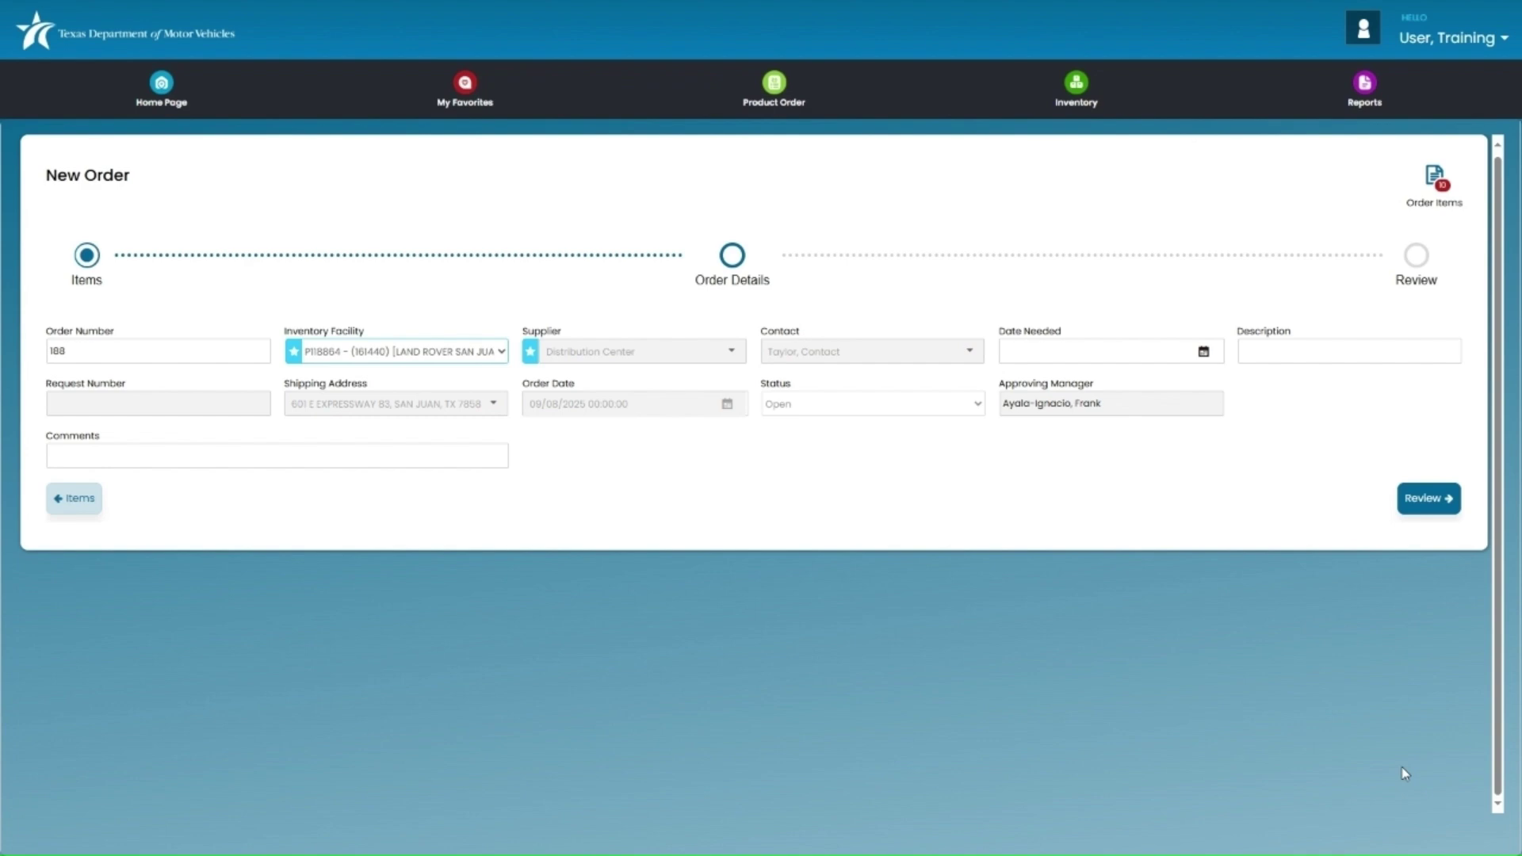
Step: Review order 188's summary of 10 Passenger - General Issue (SET) plates
{"action": "left_click", "coordinate": [1419, 514]}
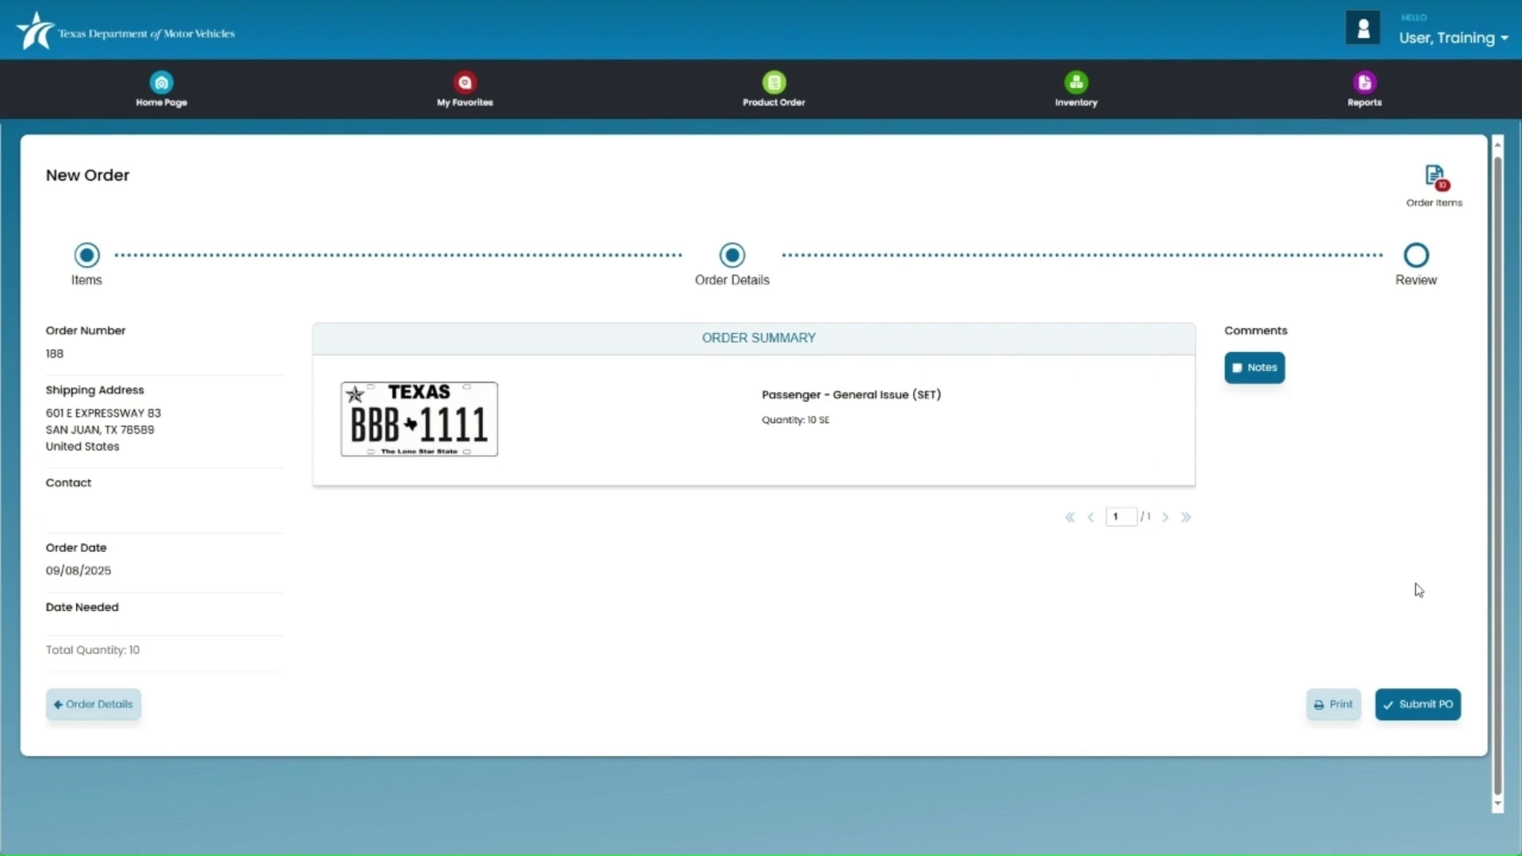
Step: Submit purchase order 188 and dismiss the success confirmation
{"action": "left_click", "coordinate": [1413, 717]}
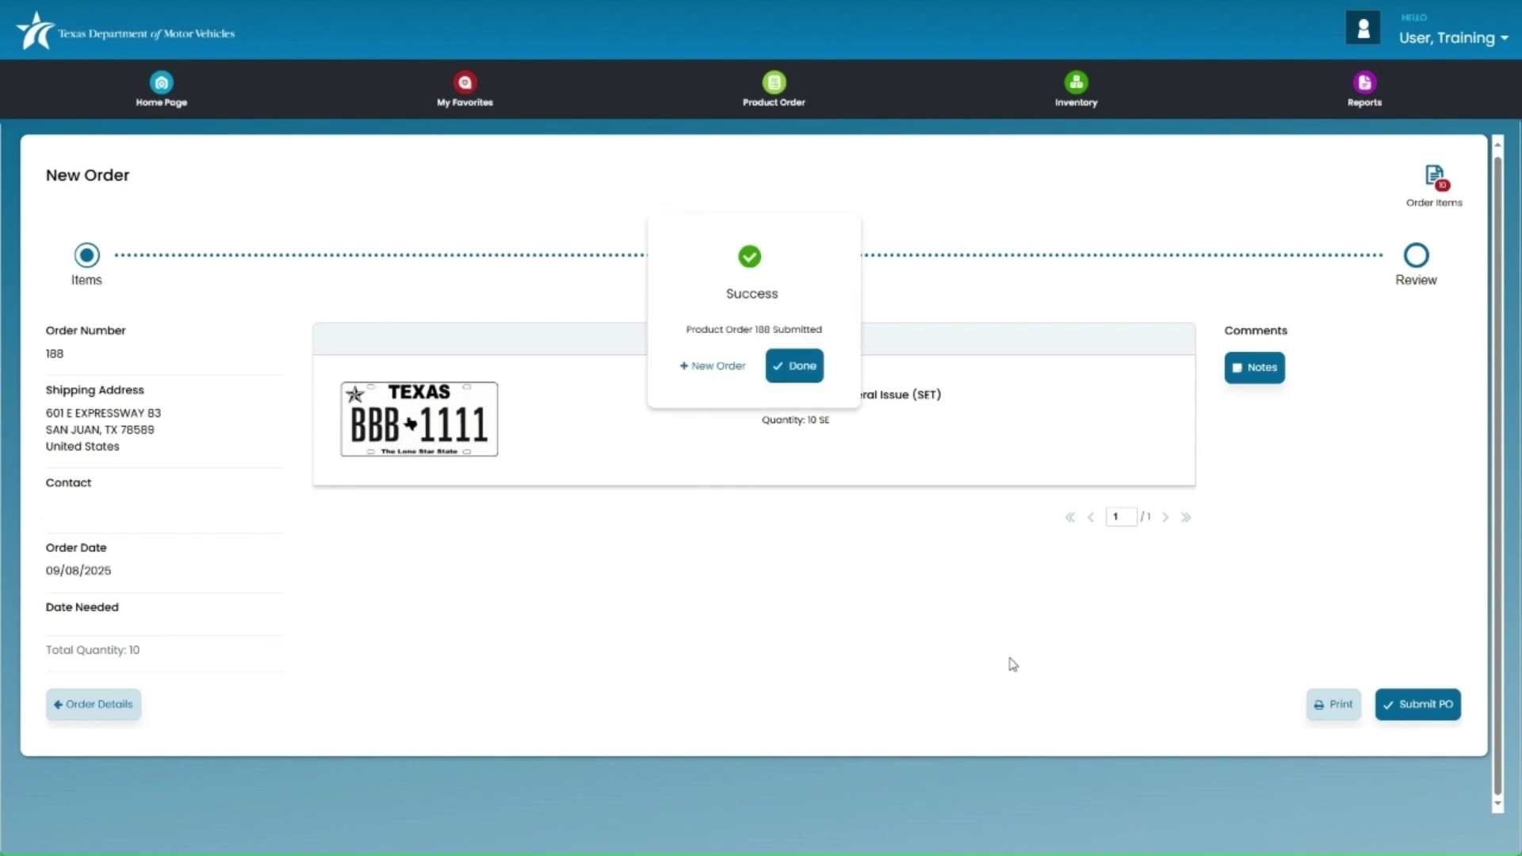
{"action": "left_click", "coordinate": [796, 370]}
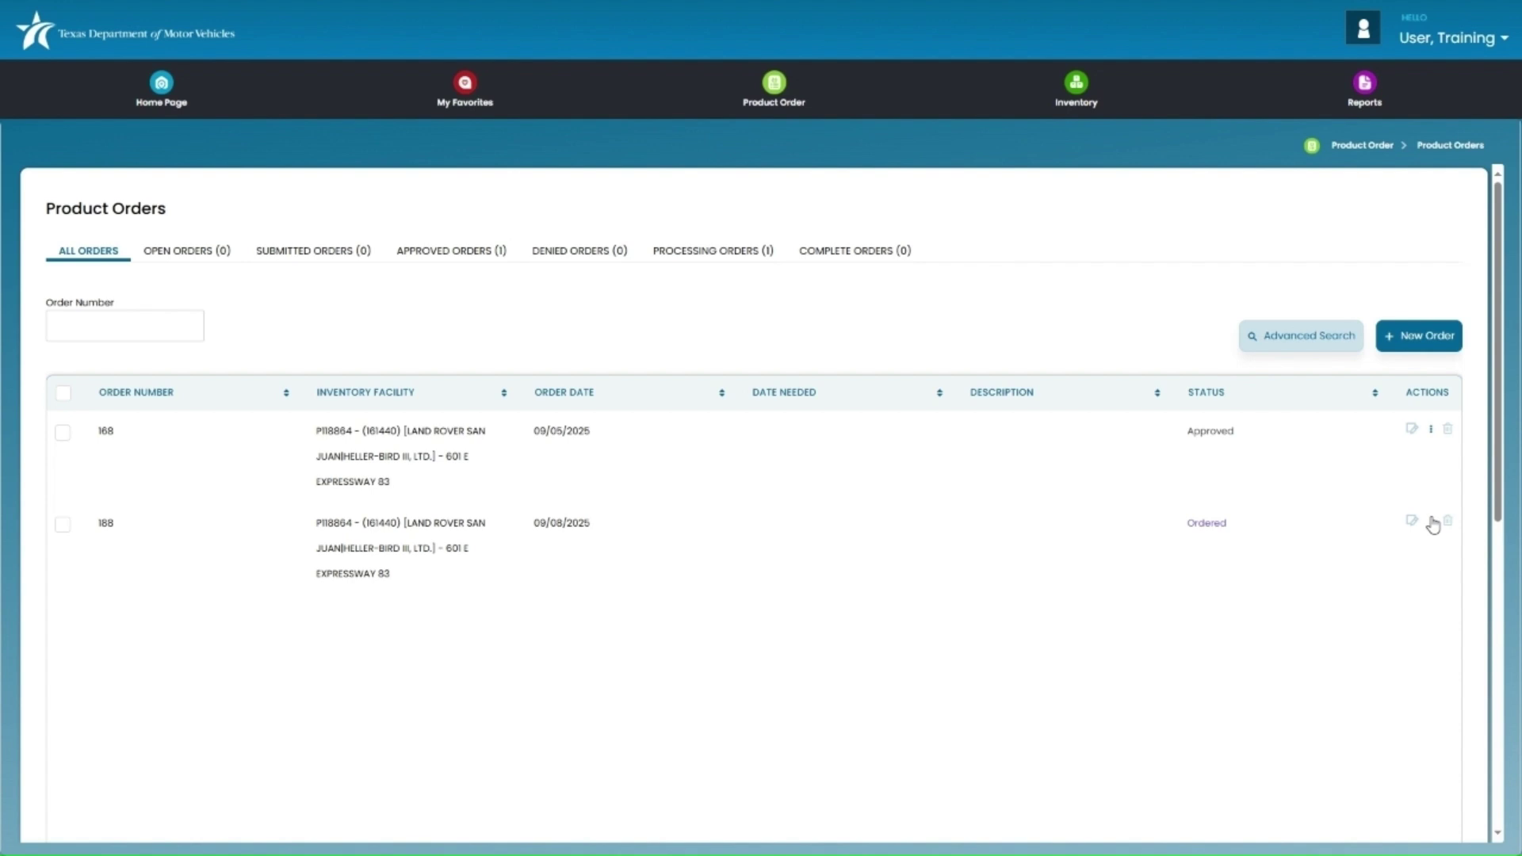
Step: Open Order Details for order 188 from its row's actions menu
{"action": "left_click", "coordinate": [1432, 523]}
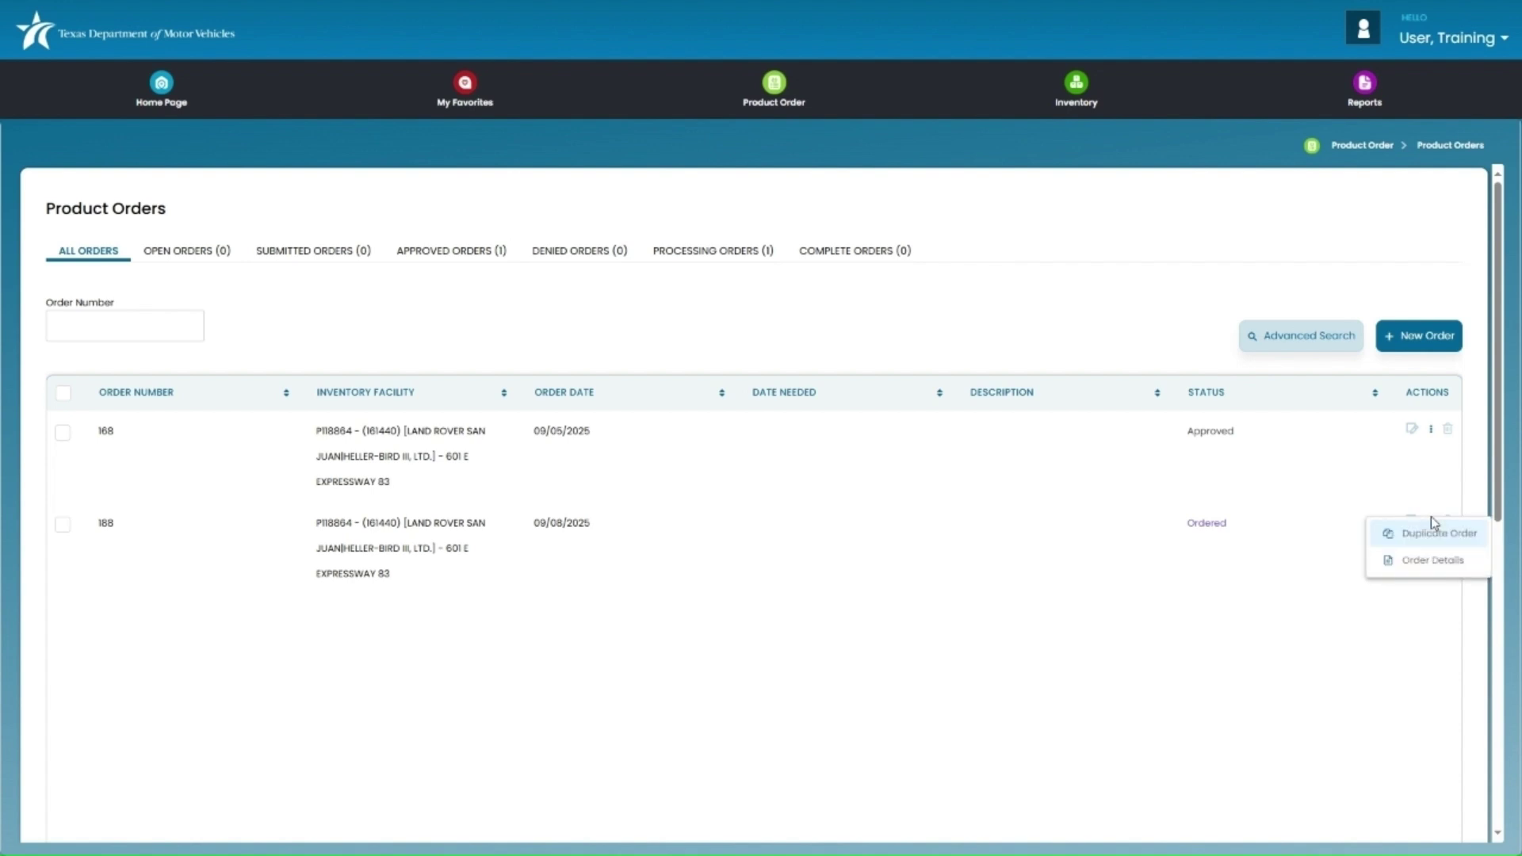
{"action": "left_click", "coordinate": [1429, 561]}
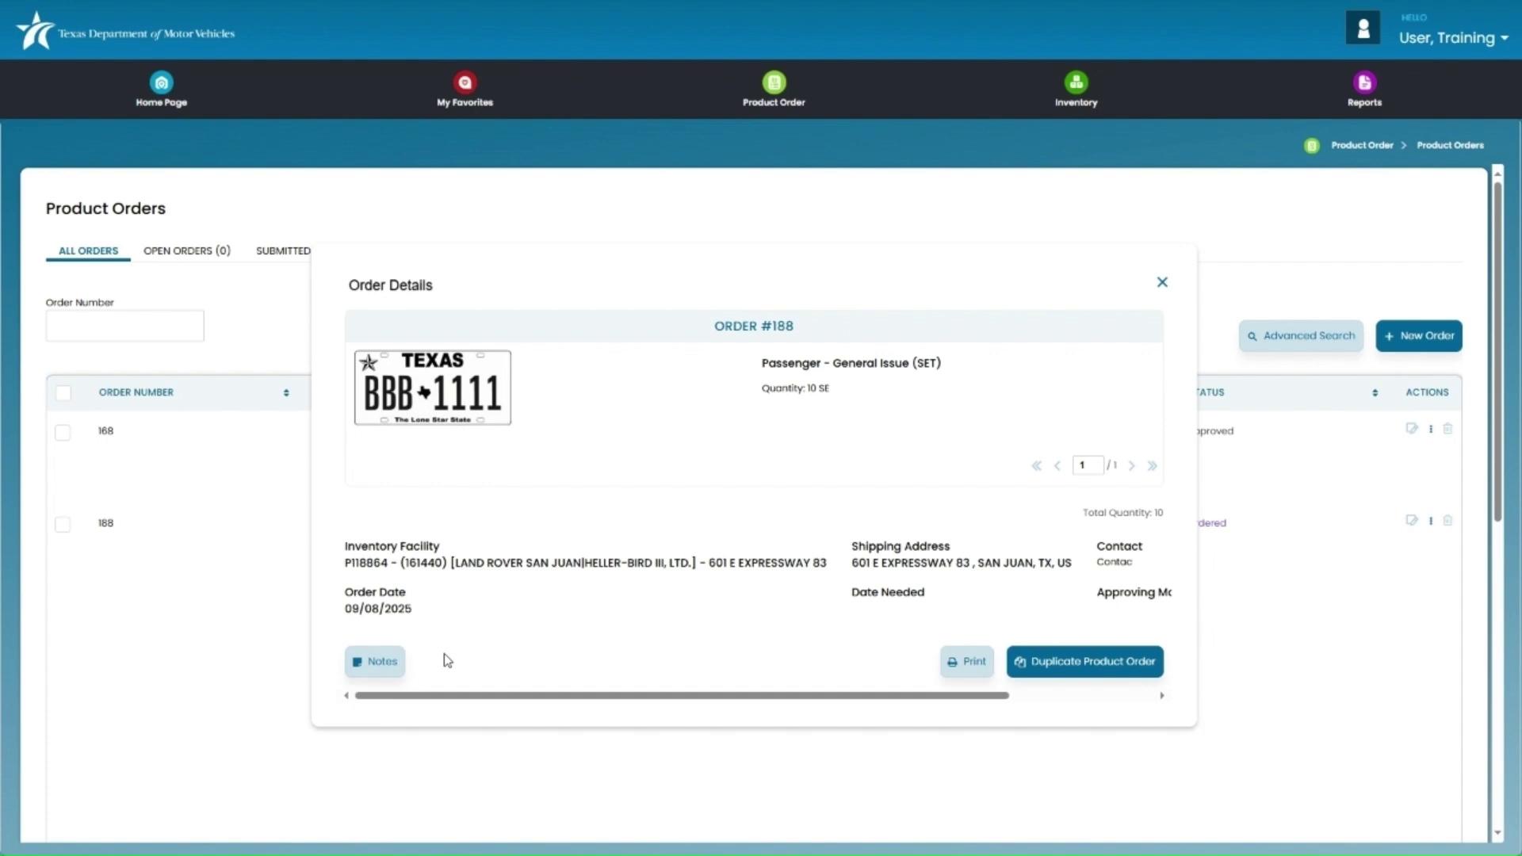
{"action": "left_click", "coordinate": [365, 670]}
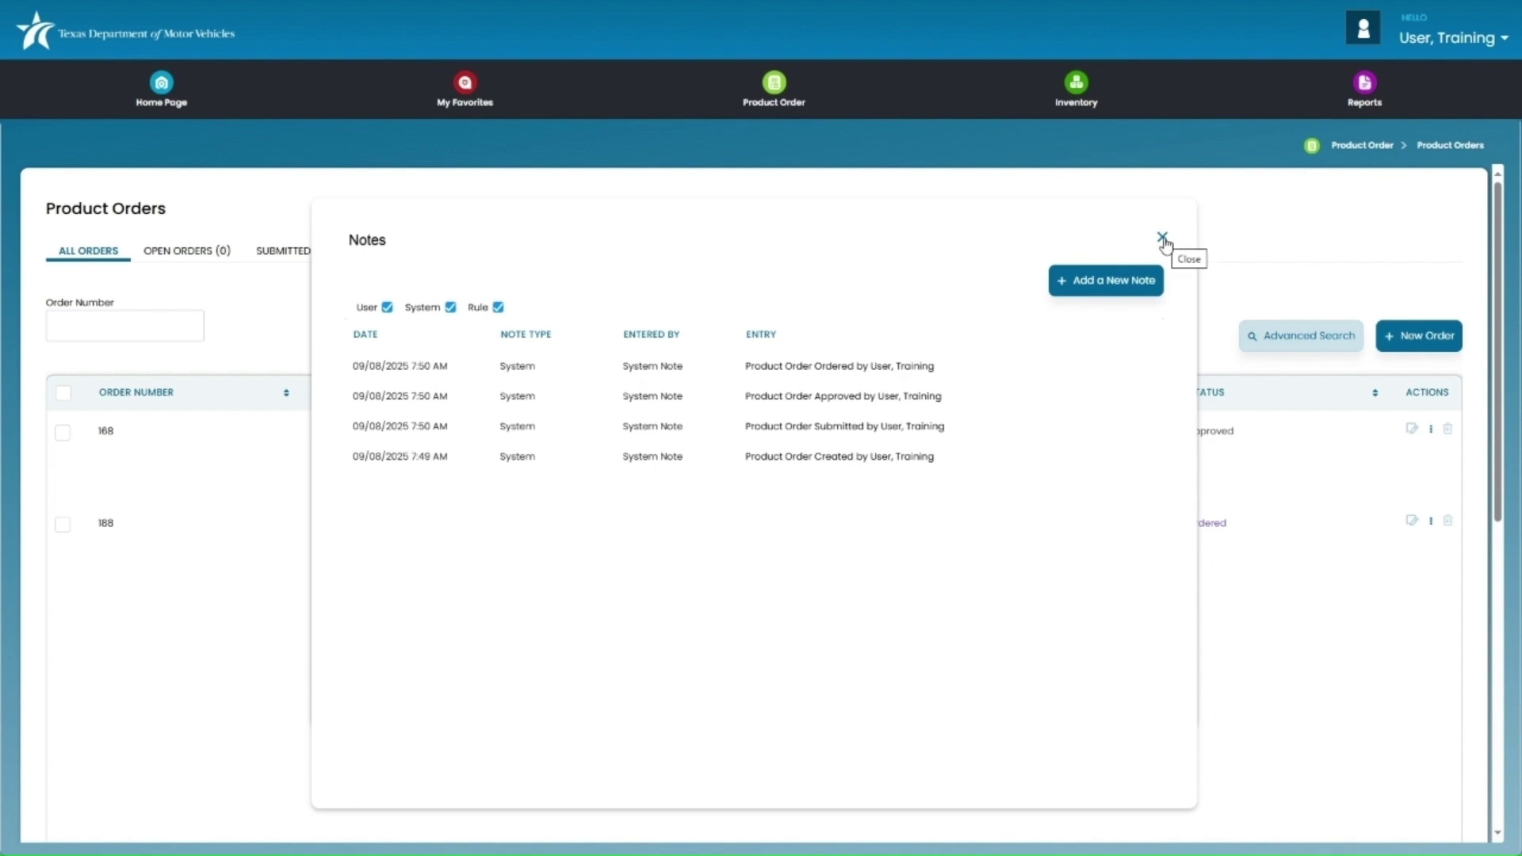
{"action": "left_click", "coordinate": [1162, 239]}
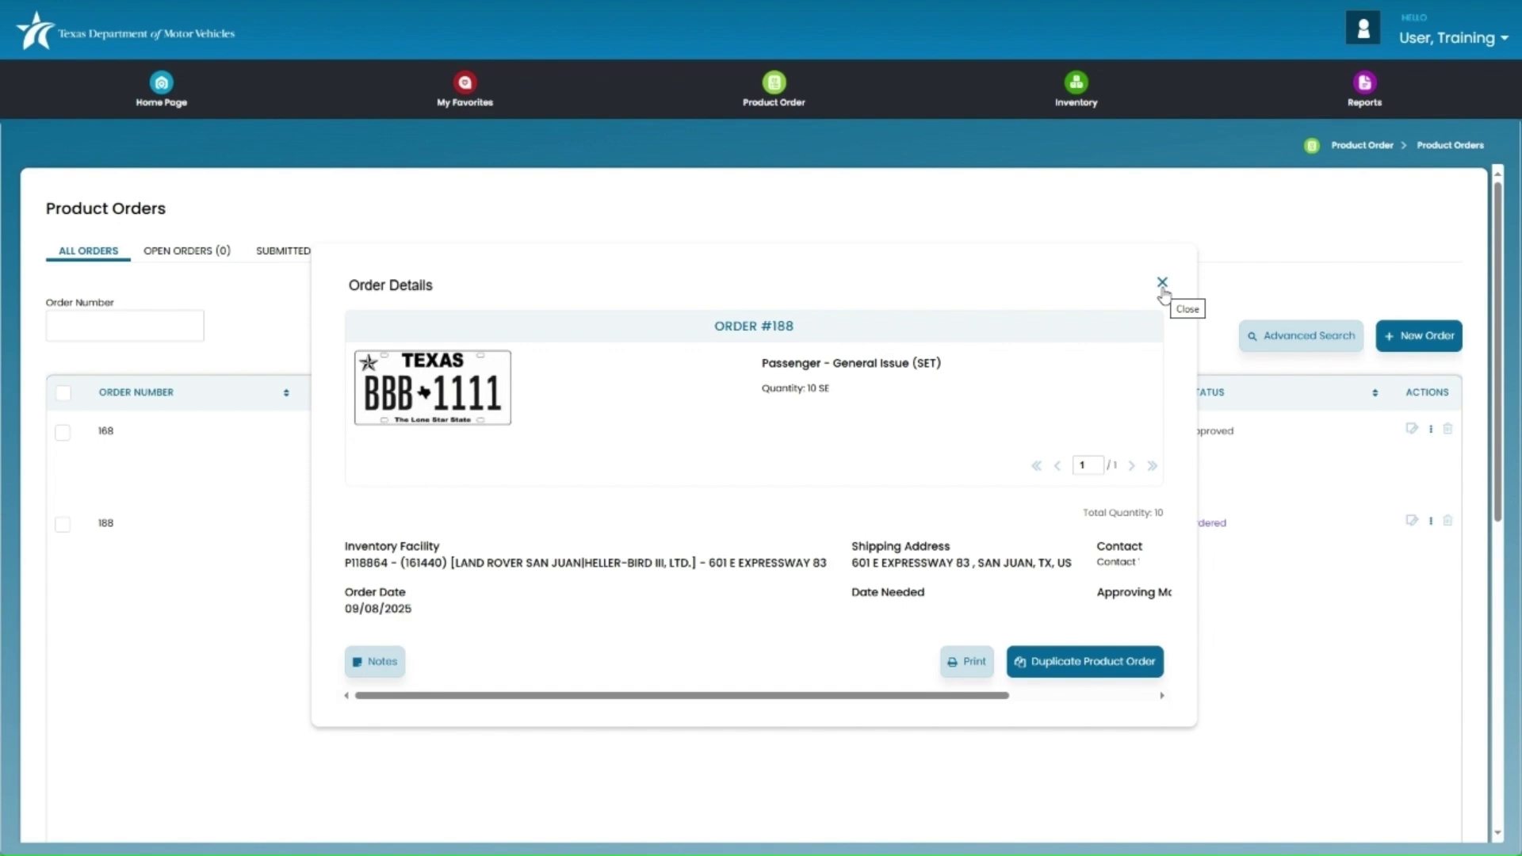
Step: Close the order 188 details dialog to return to the Product Orders list
{"action": "left_click", "coordinate": [1163, 286]}
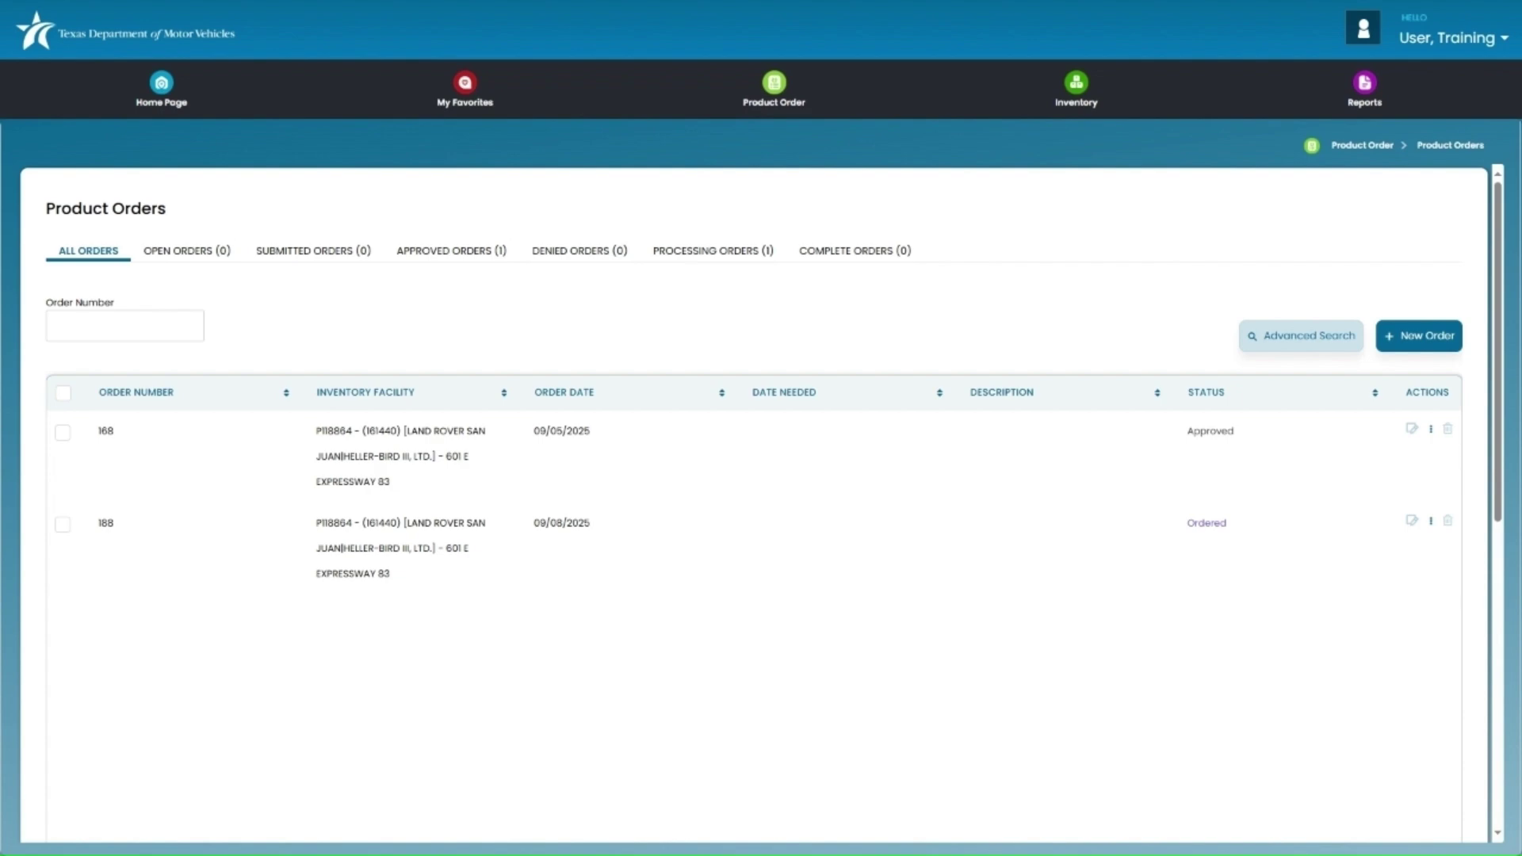
Step: Go to Order Receiving under the Inventory menu
{"action": "left_click", "coordinate": [1078, 111]}
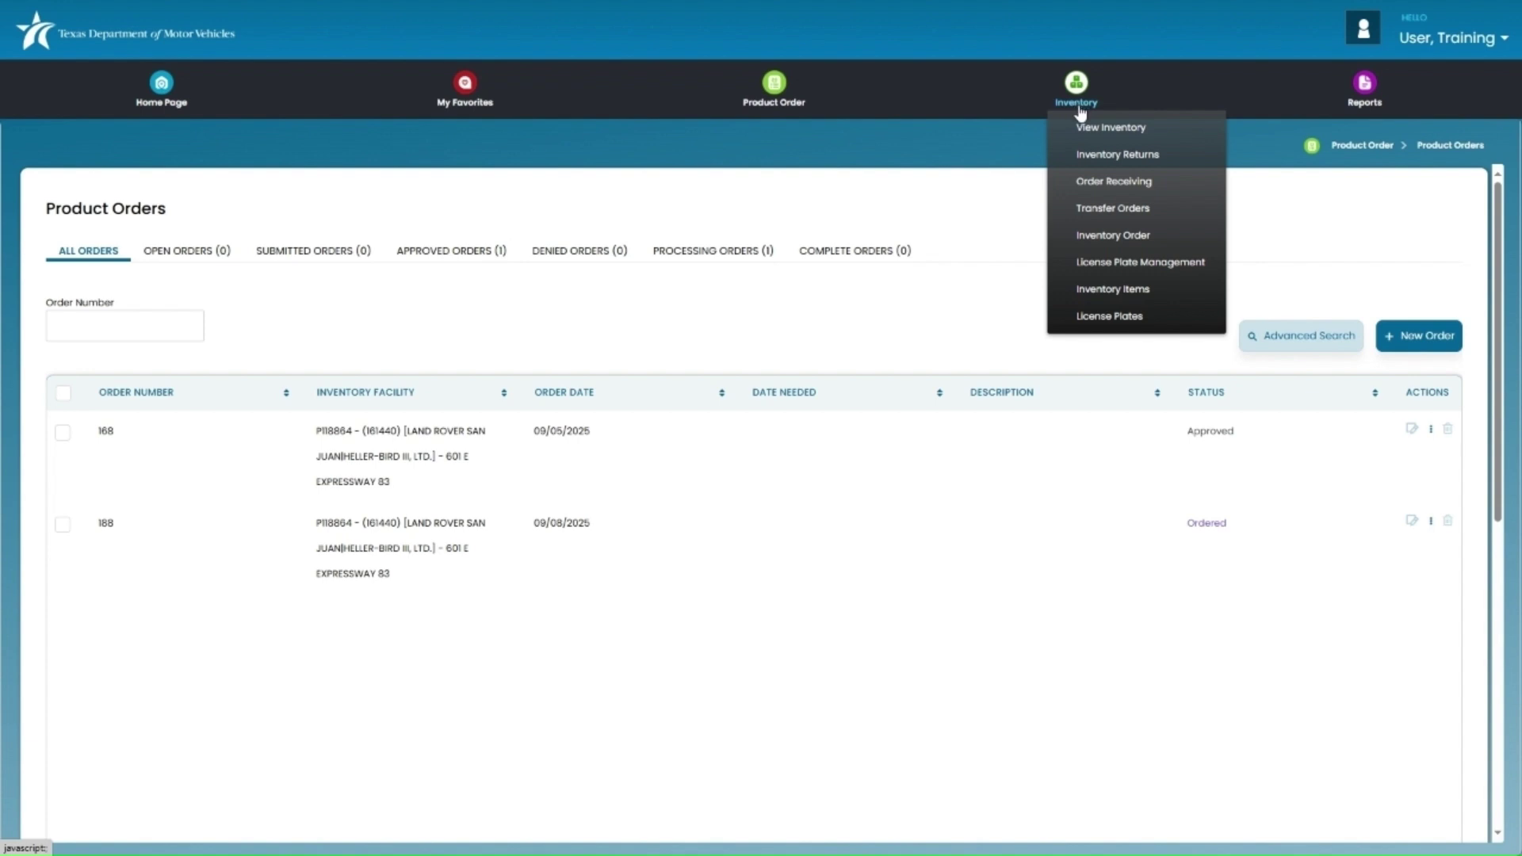
{"action": "left_click", "coordinate": [1119, 187]}
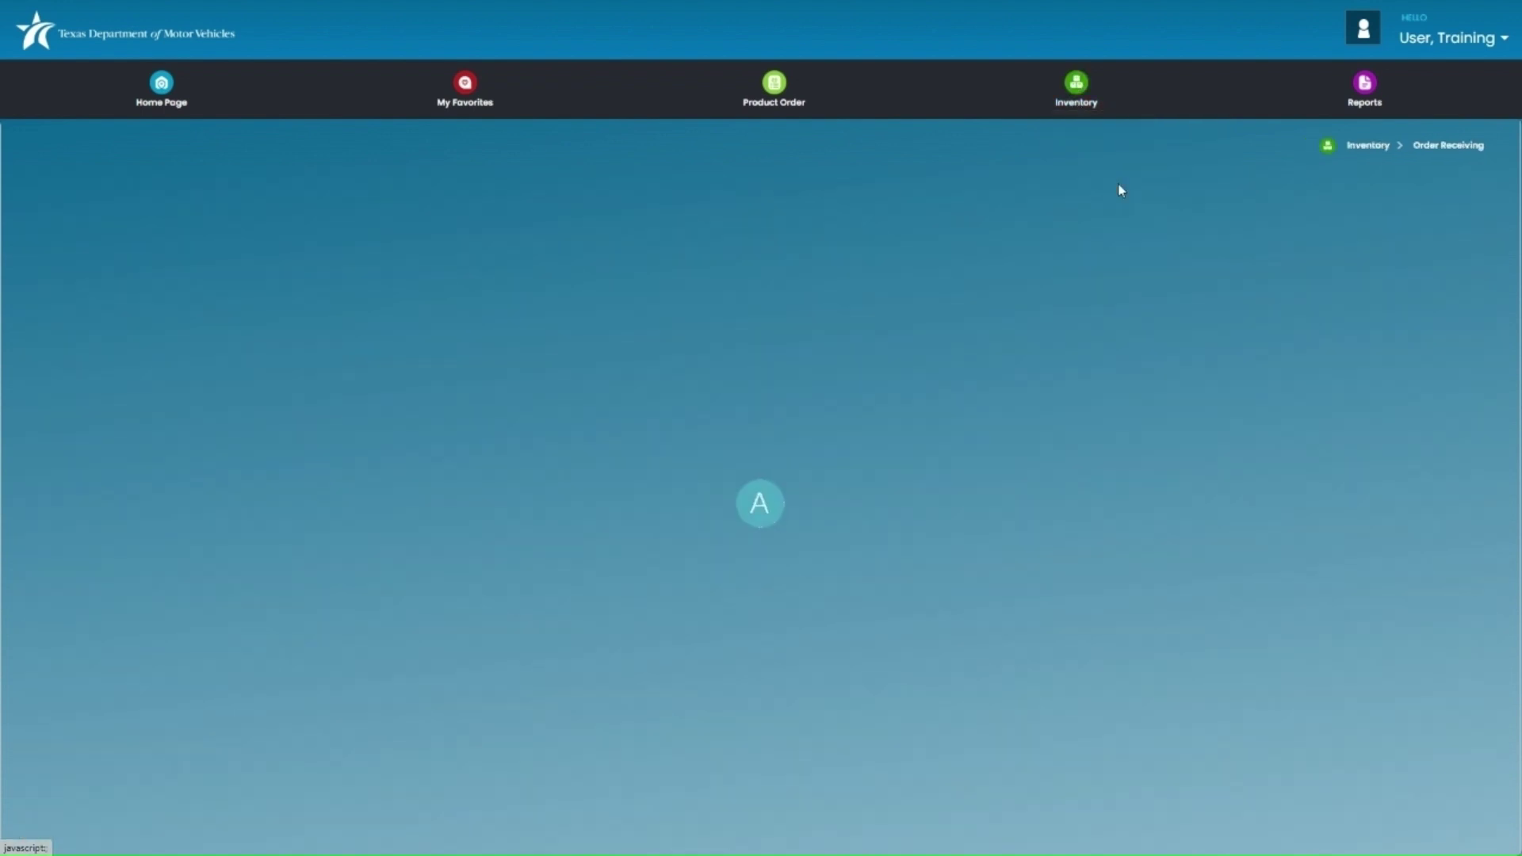